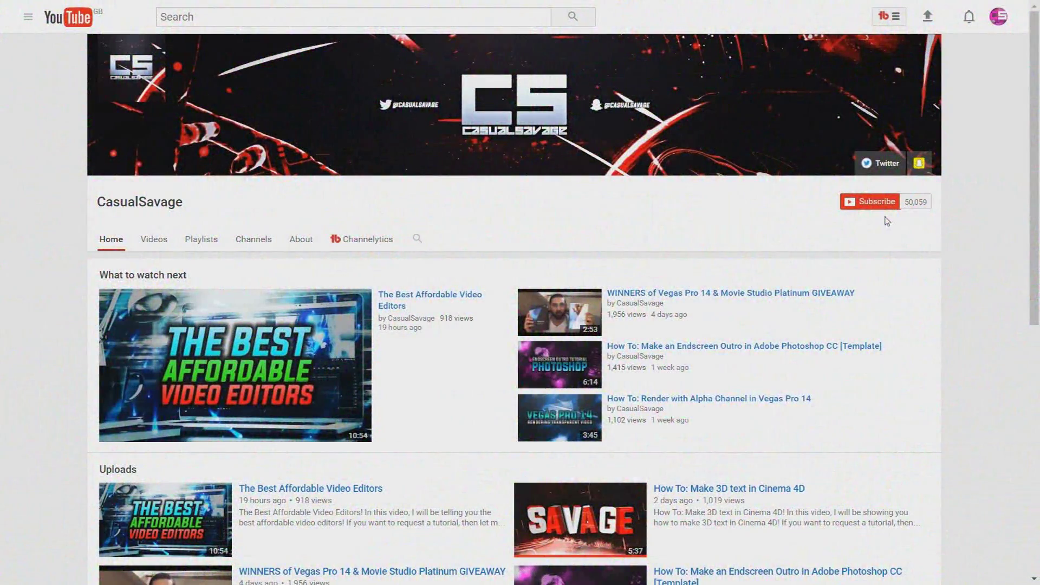
- Subscribe to the CasualSavage channel and open its bell notification settings
click(879, 203)
click(892, 201)
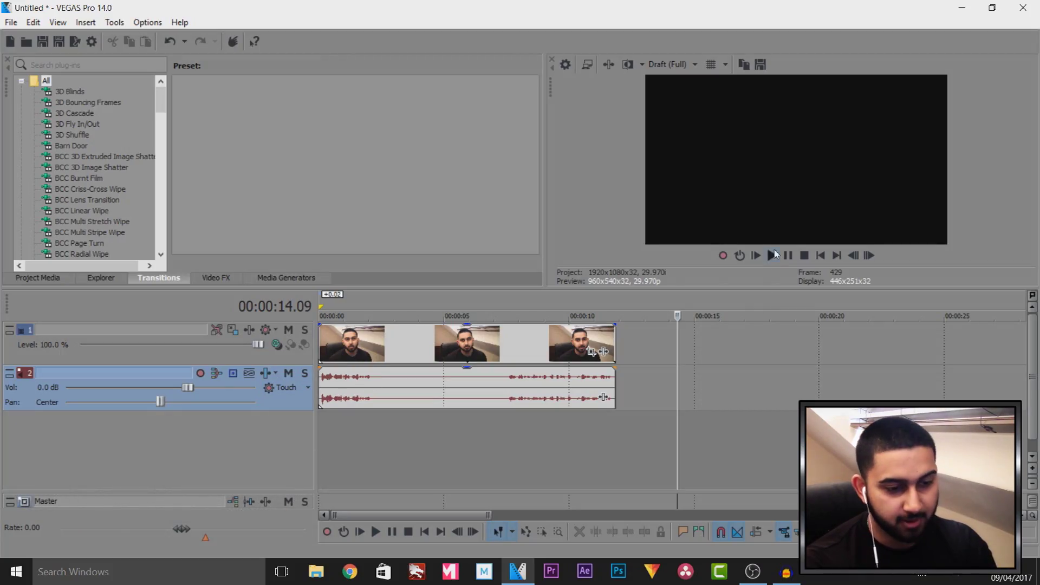
click(756, 256)
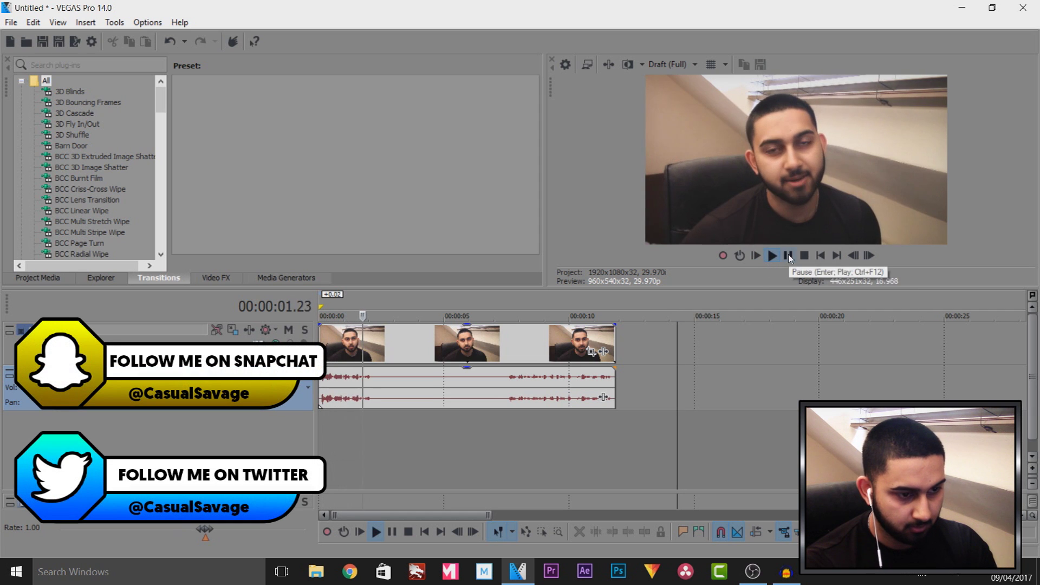
click(788, 255)
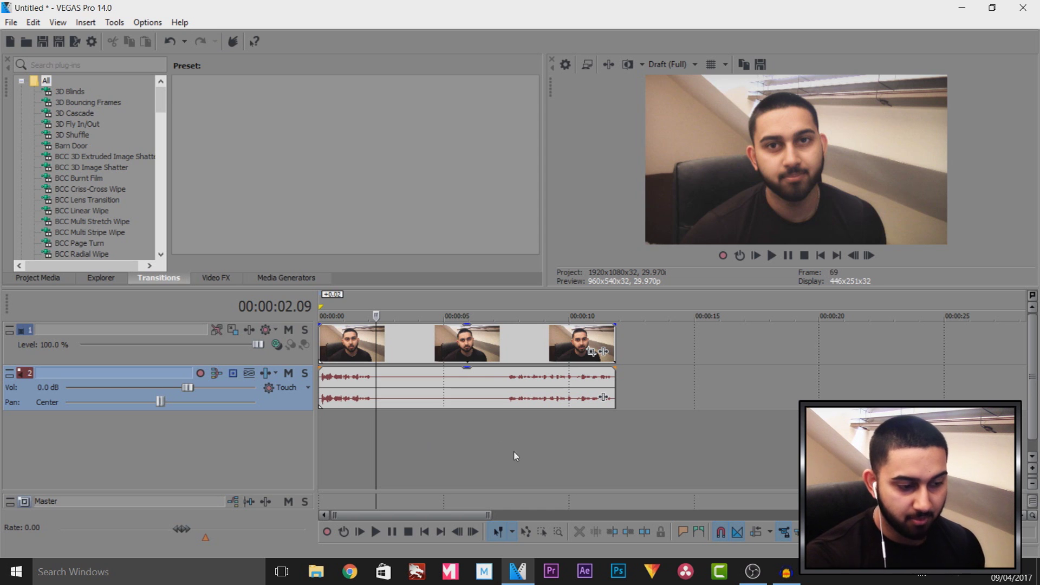
drag(376, 436, 504, 439)
key(space)
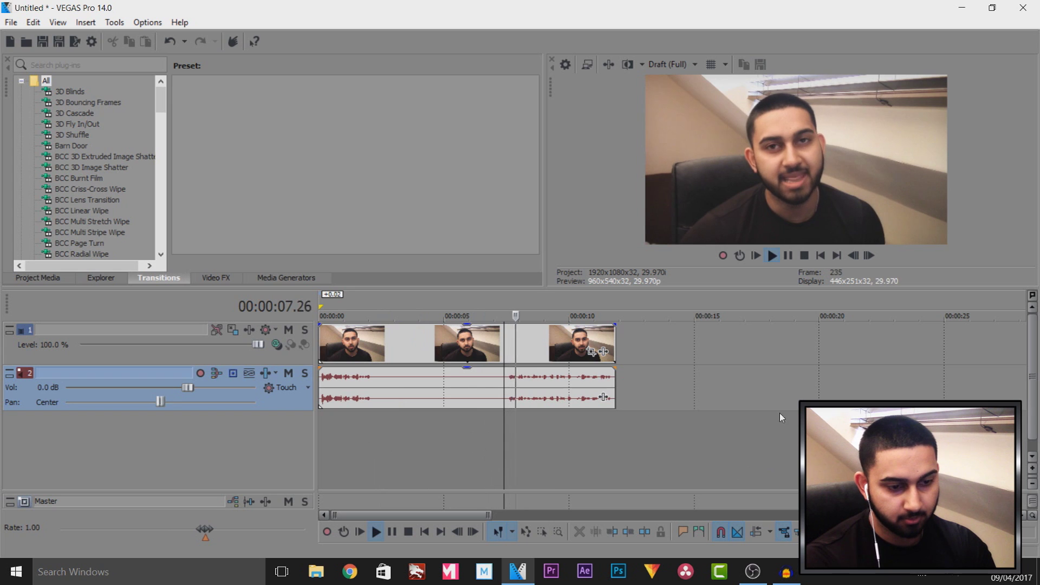
click(789, 256)
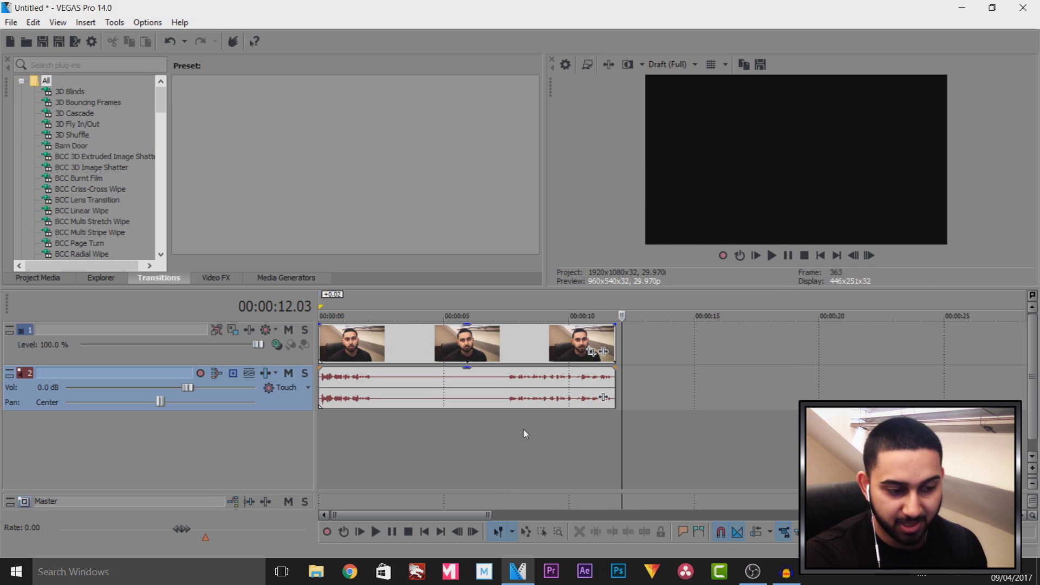
- Find the cut point by playing from the playhead and pausing at 00:00:02.04
click(510, 401)
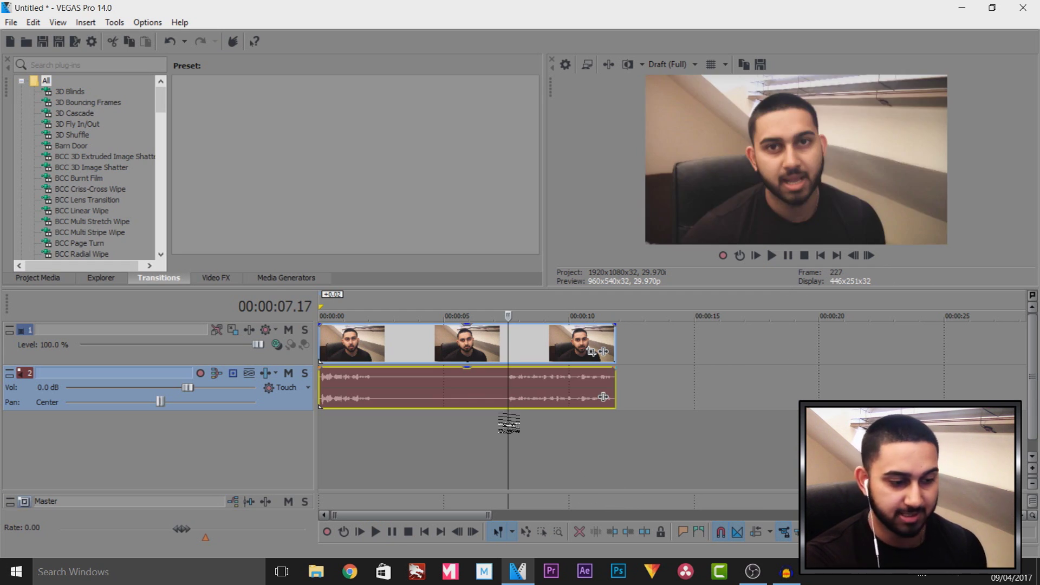
key(Home)
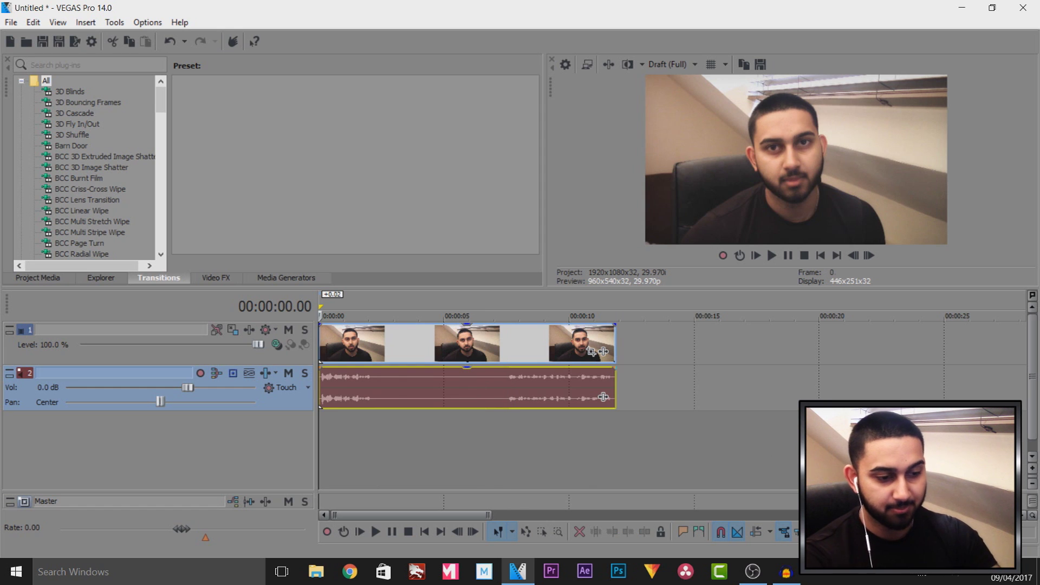
scroll(717, 430, up, 2)
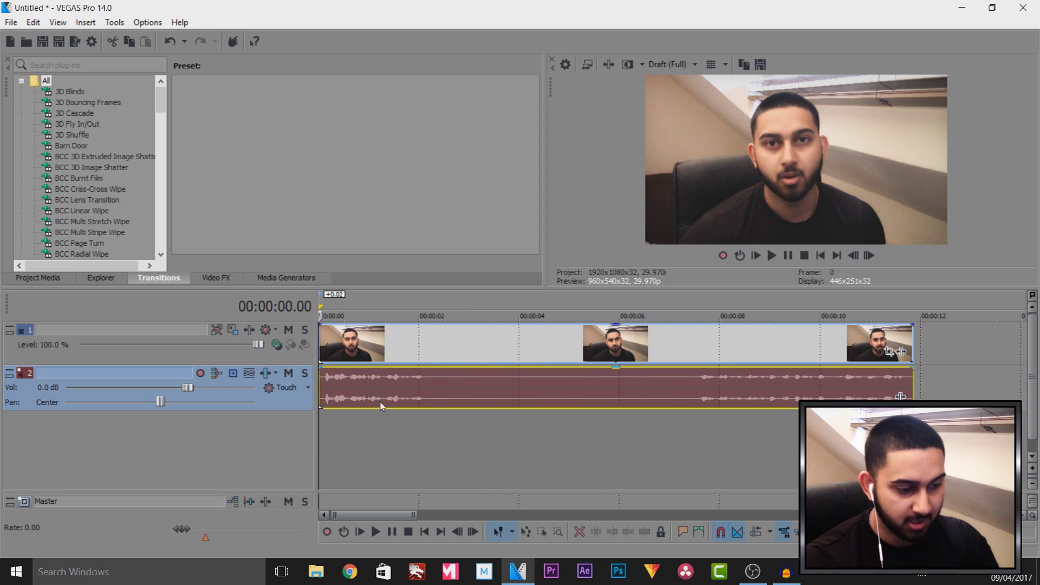
click(410, 392)
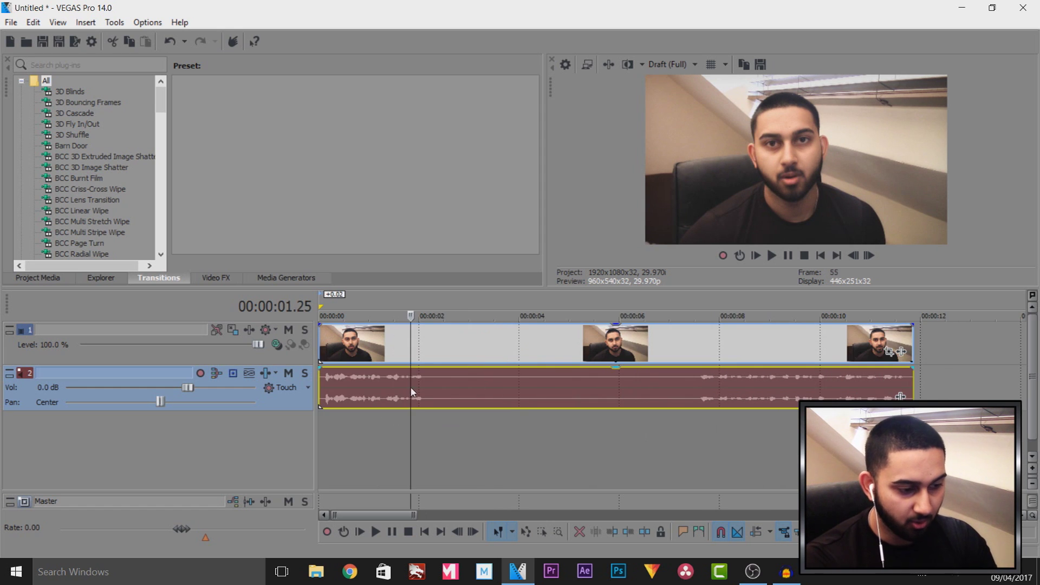
click(416, 392)
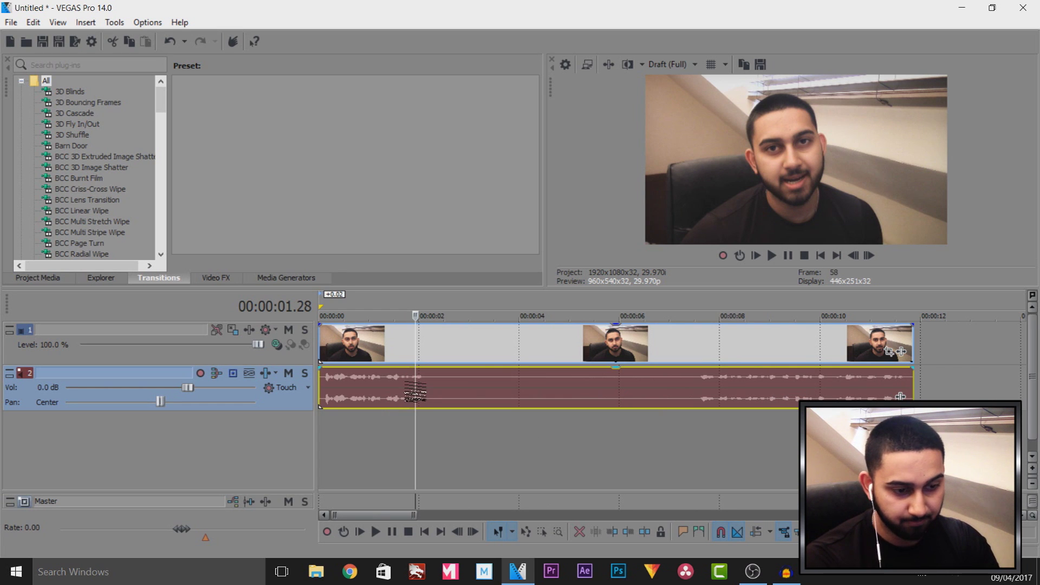
click(385, 440)
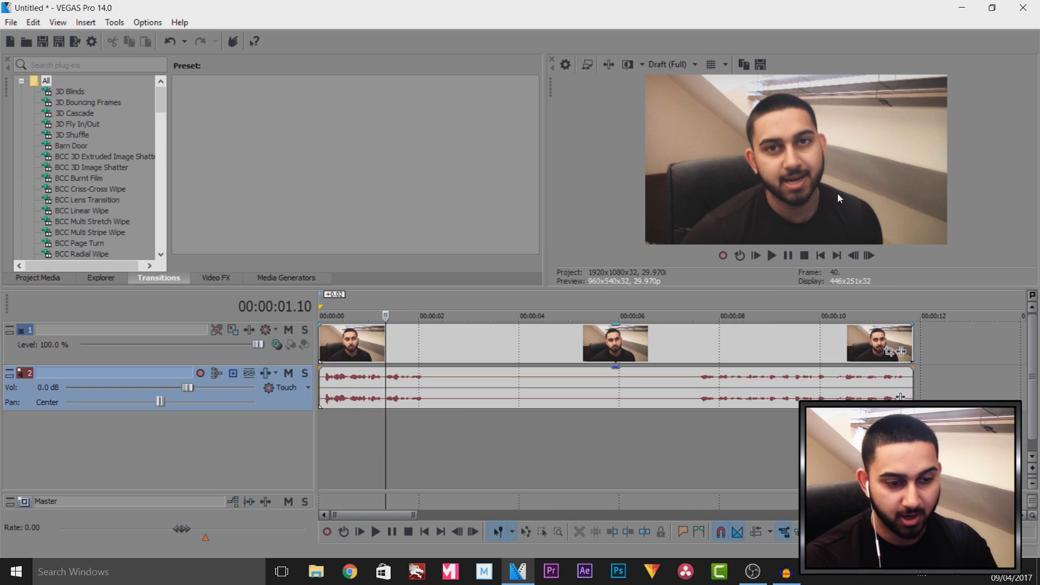
click(789, 256)
click(789, 256)
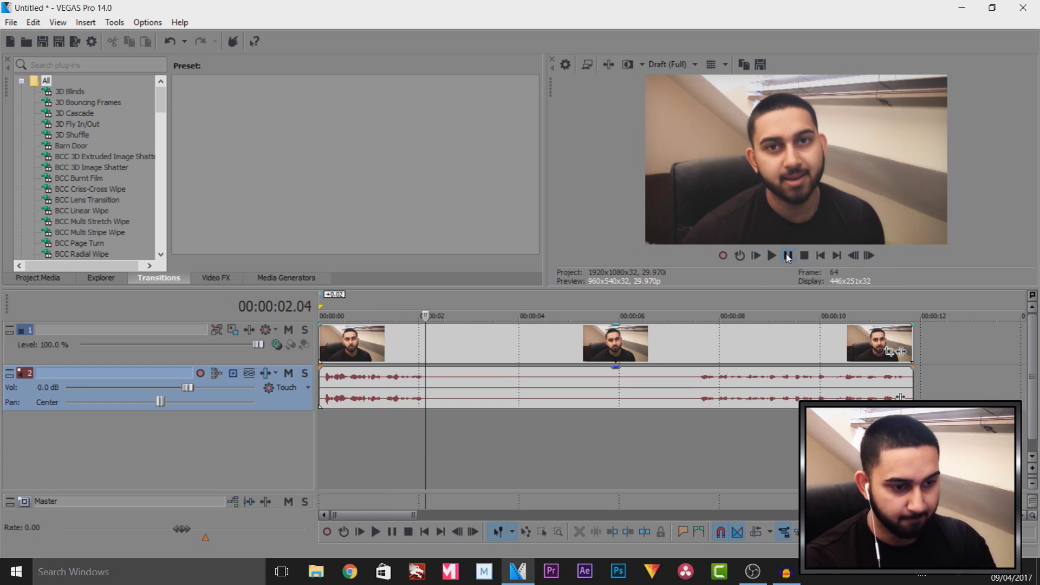
- Split the webcam clip at 2.04 s and push the remainder to about 12 seconds
scroll(681, 364, up, 10)
click(667, 348)
key(s)
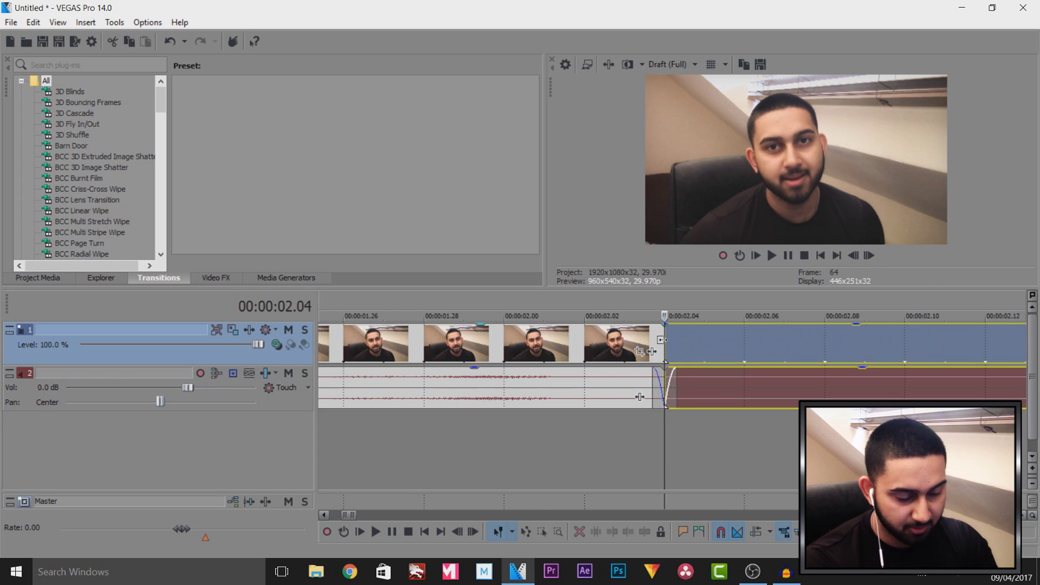
scroll(559, 345, down, 8)
drag(483, 349, 879, 344)
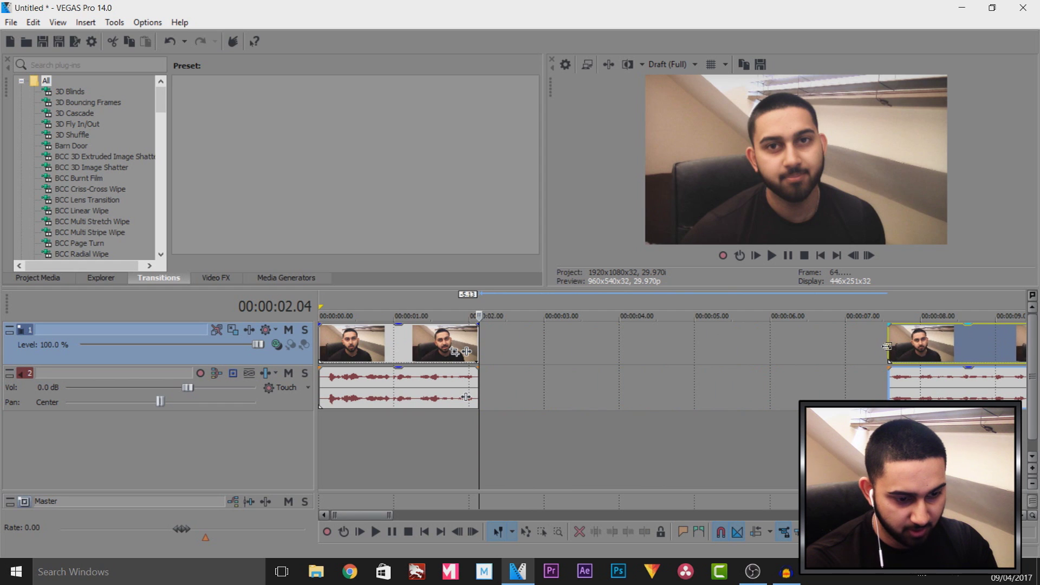
click(879, 344)
scroll(640, 358, down, 6)
drag(505, 348, 616, 348)
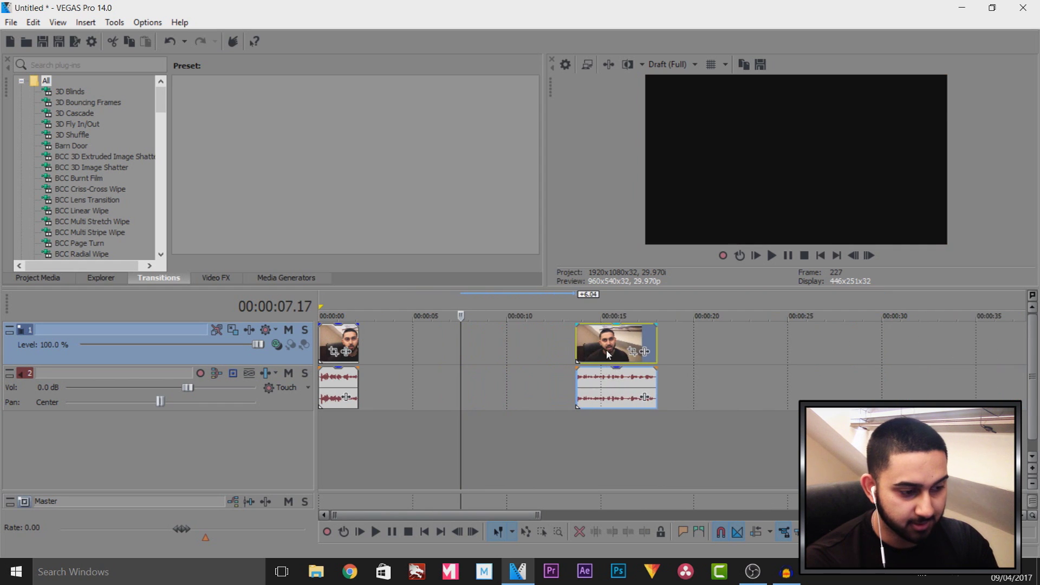
- Step the playhead back one frame and set preview quality to Best (Full)
click(356, 347)
scroll(488, 355, up, 6)
scroll(541, 358, up, 3)
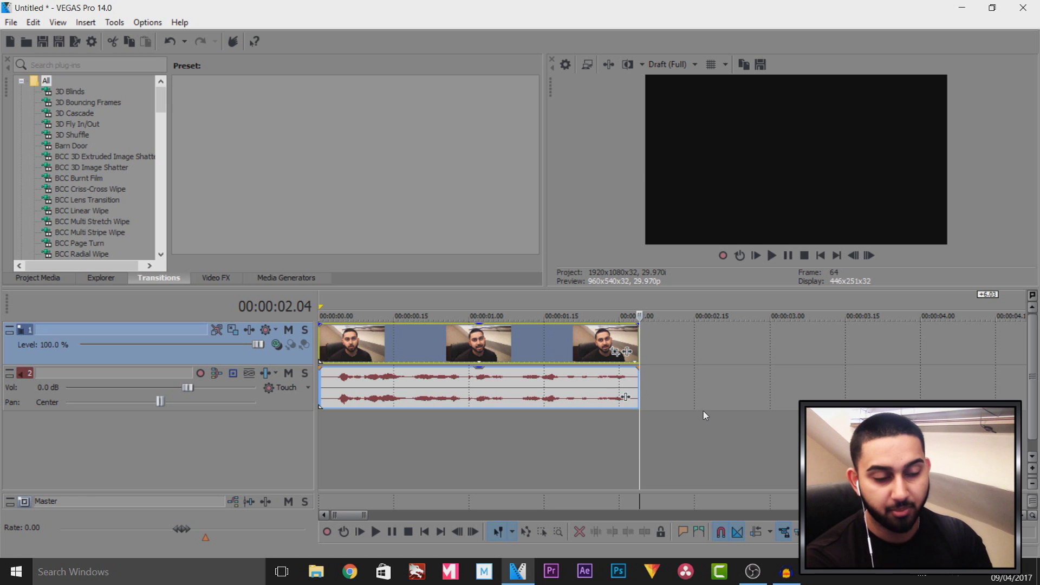
key(Left)
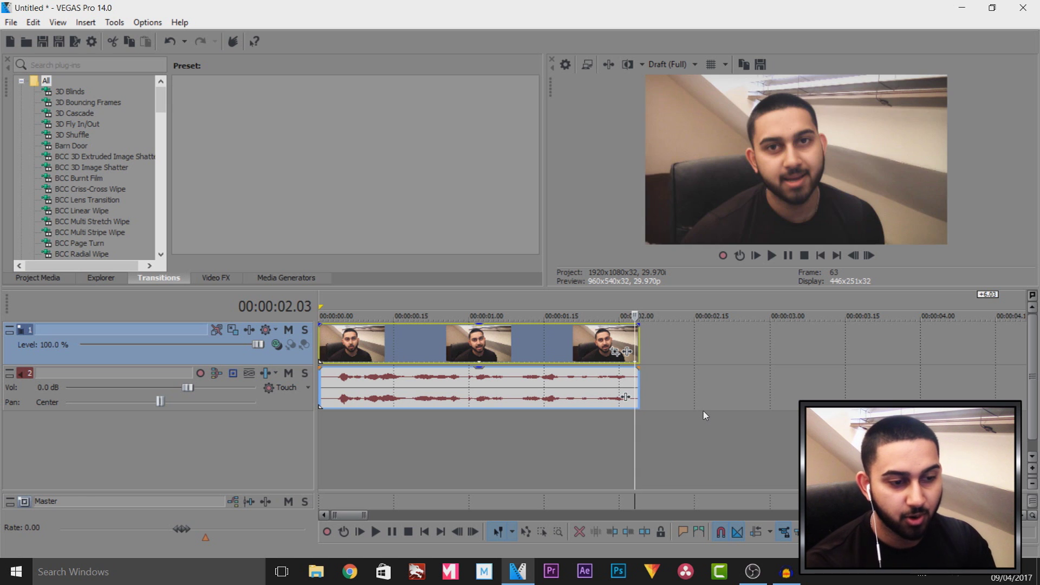
click(657, 65)
mouse_move(682, 134)
click(742, 143)
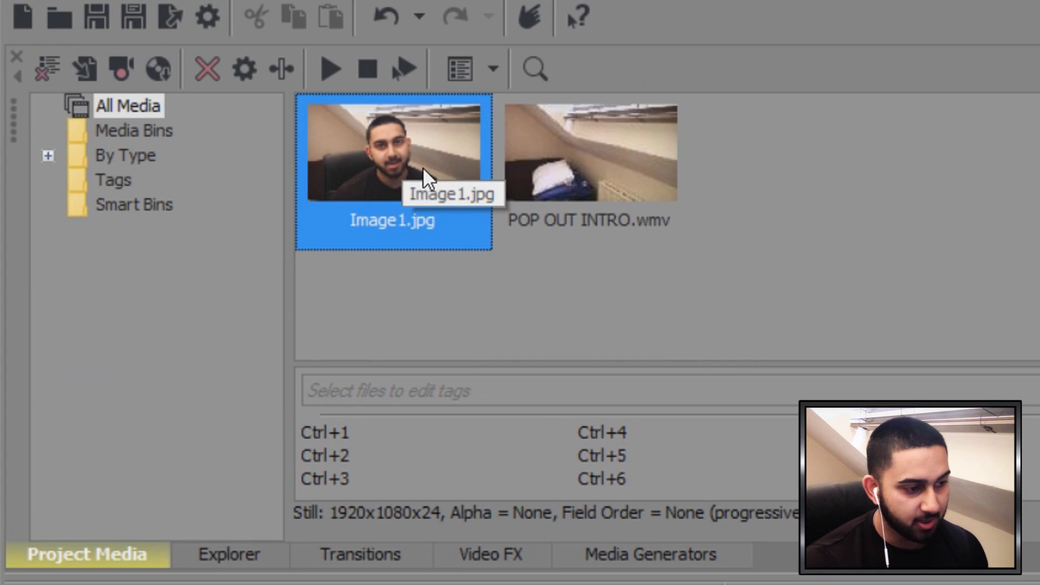
- Drop Image1.jpg on a new top track at 2.04 s and copy it onto track 2
drag(396, 163, 634, 327)
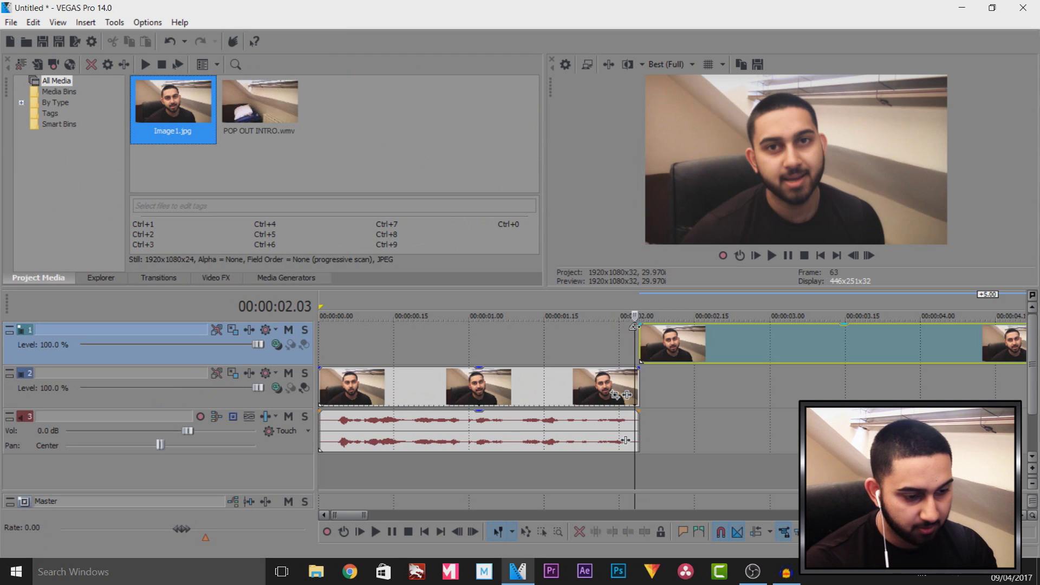
scroll(530, 351, down, 5)
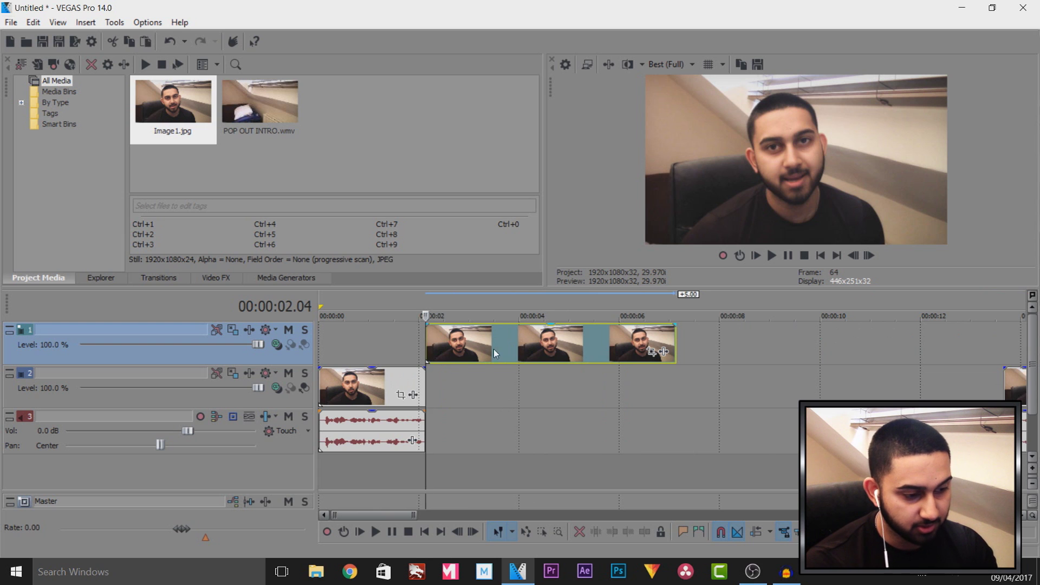
drag(488, 344, 553, 398)
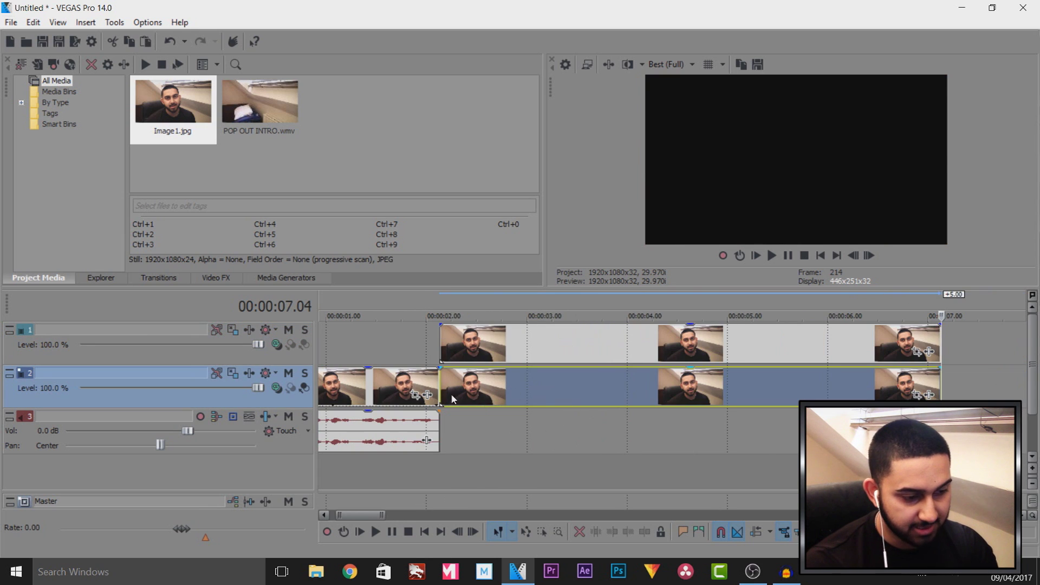
click(440, 391)
click(650, 350)
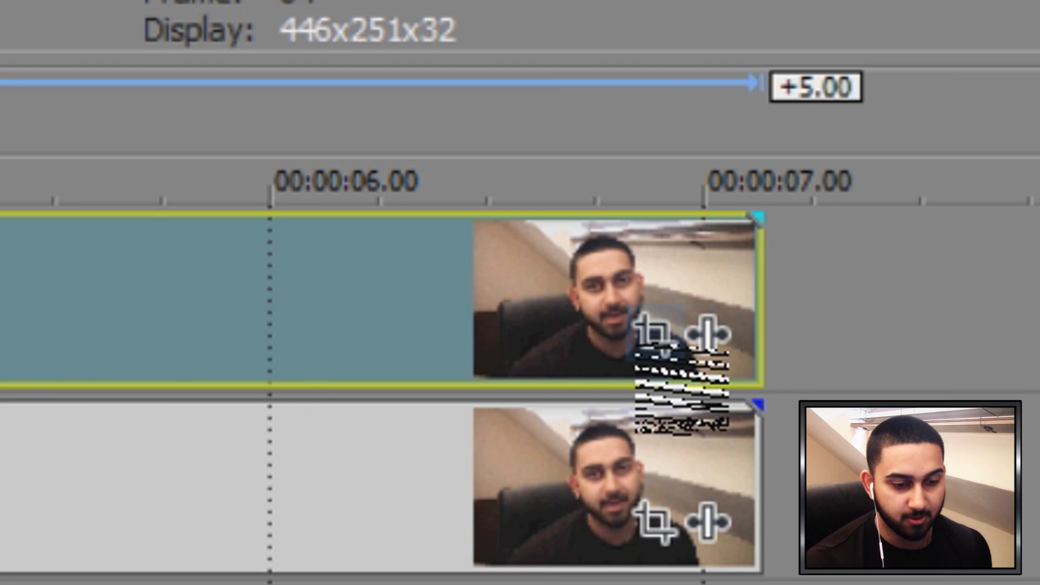
- Open Image1's Event Pan/Crop full-screen and enable masking
click(655, 331)
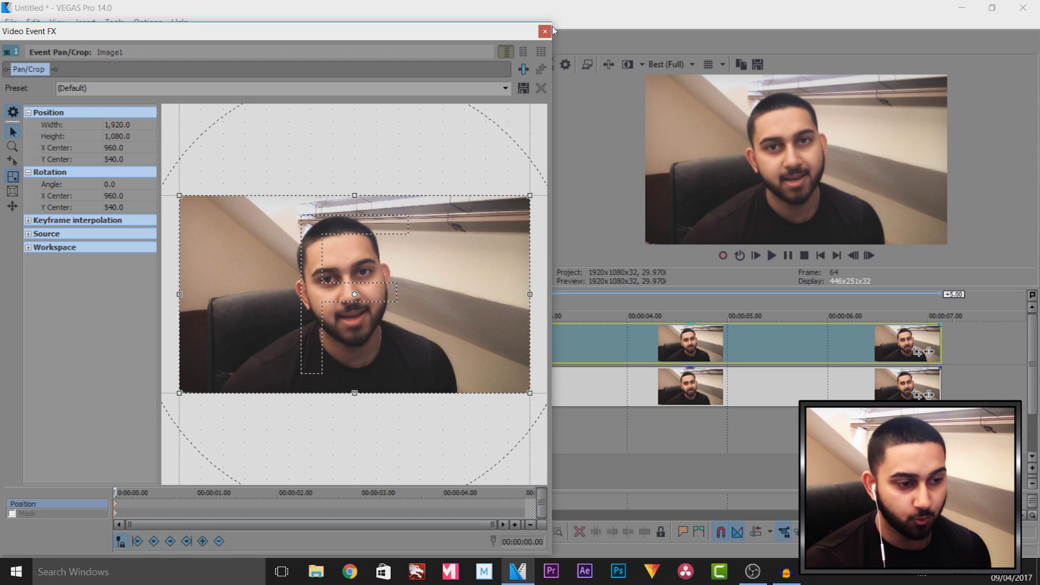
drag(553, 25, 1038, 3)
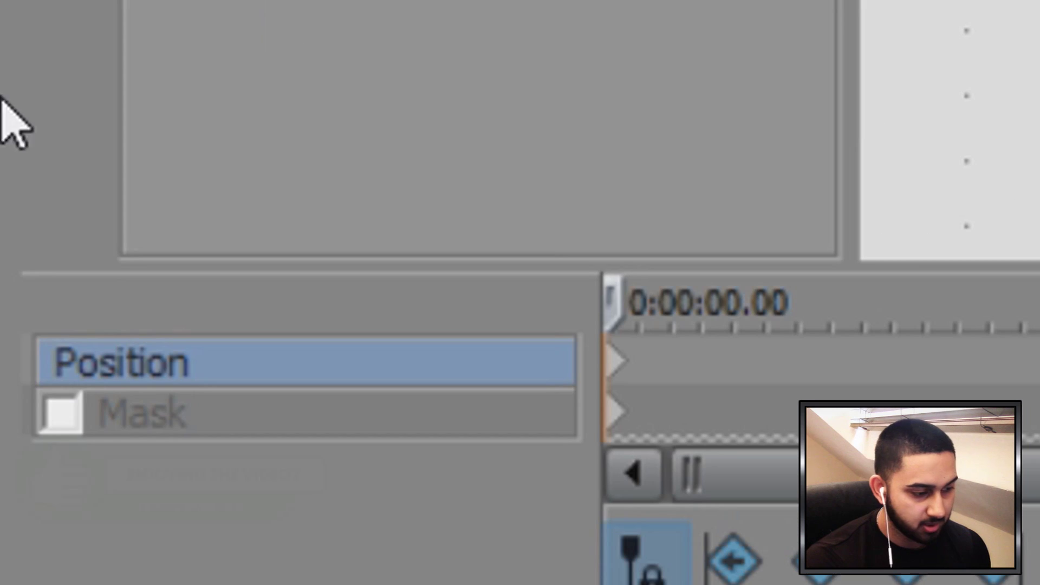
click(62, 413)
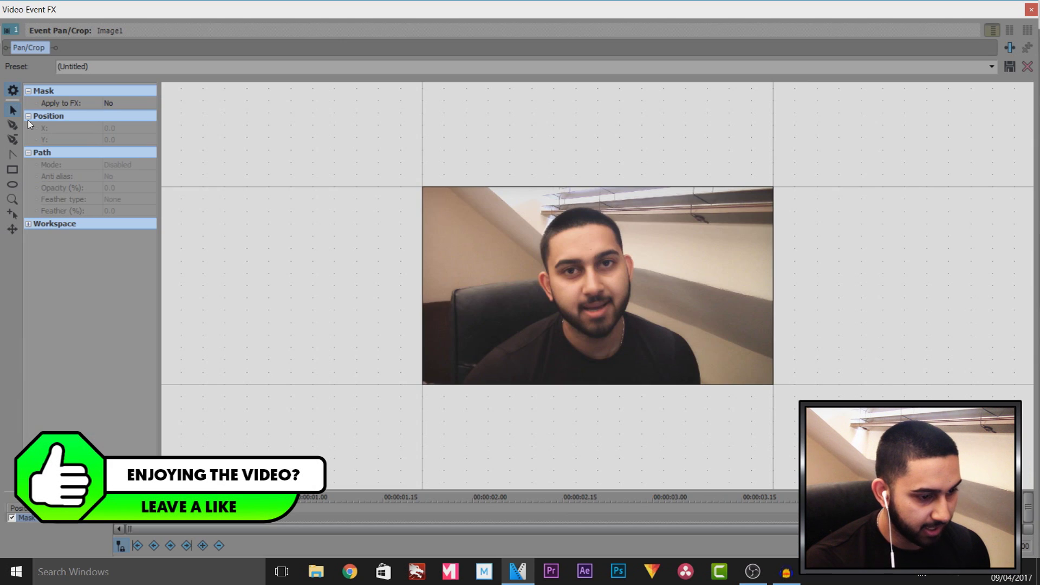
scroll(611, 309, up, 3)
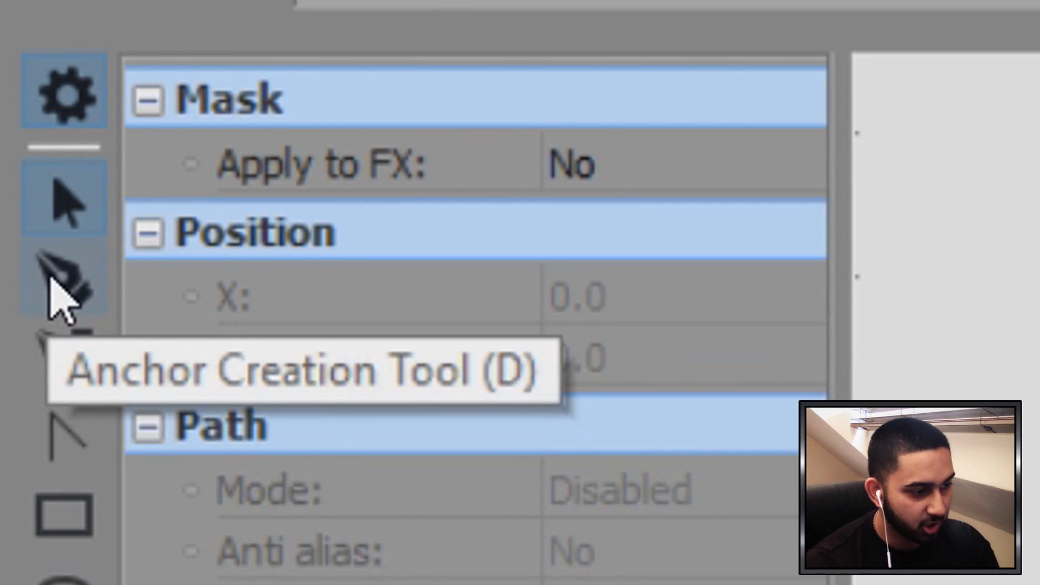
- Trace a Bezier mask around the presenter and close it at the first point
click(51, 281)
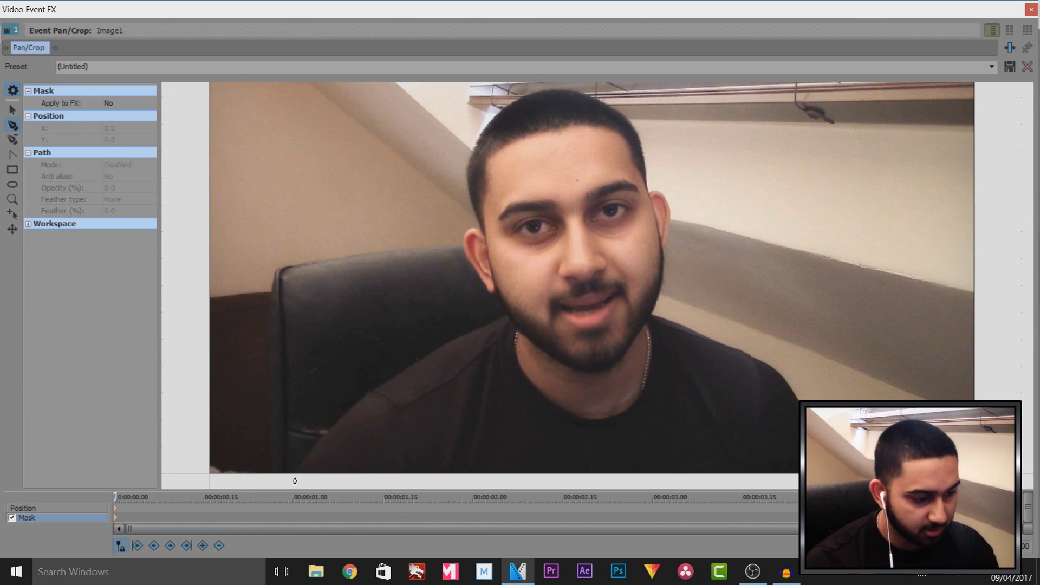
click(295, 478)
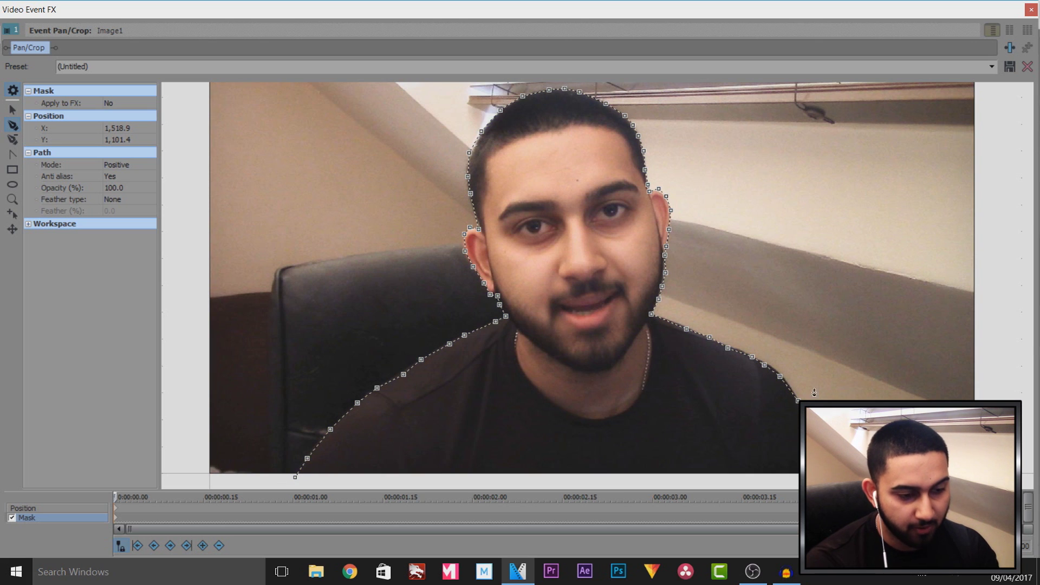
click(296, 478)
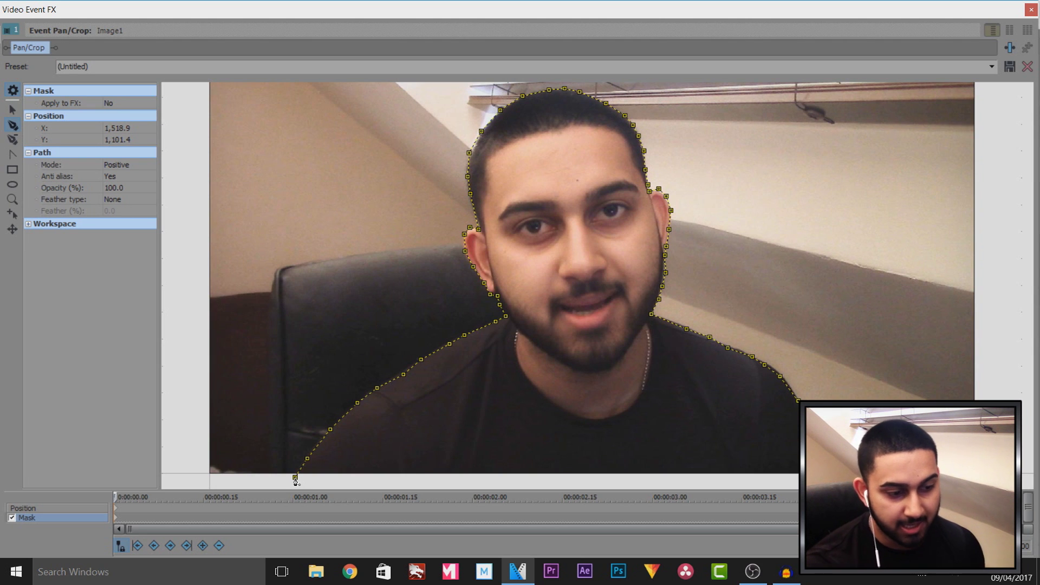
click(295, 479)
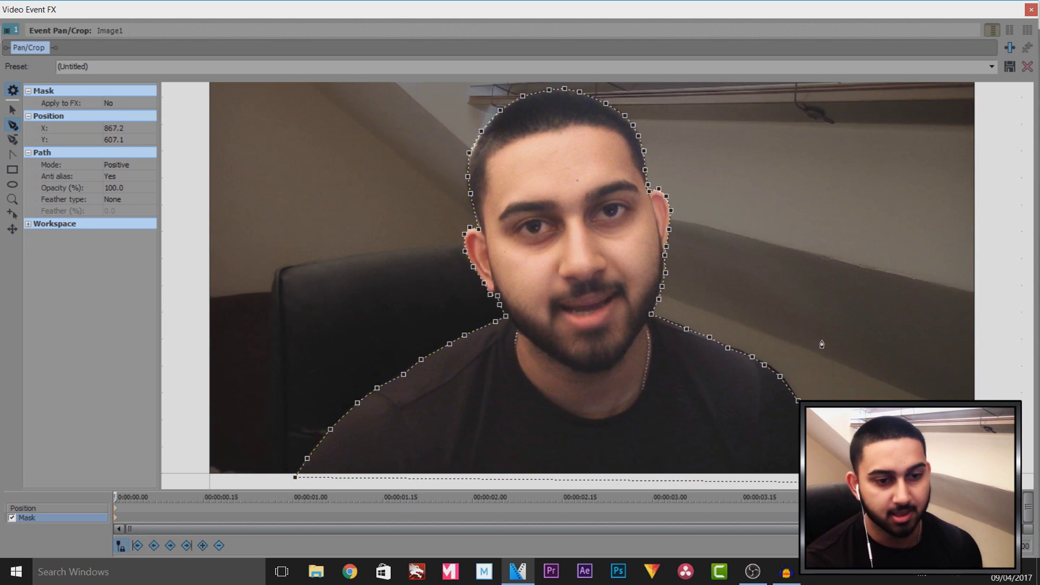
- Mute the background track 2 and reopen Image1's Pan/Crop mask editor
click(1033, 12)
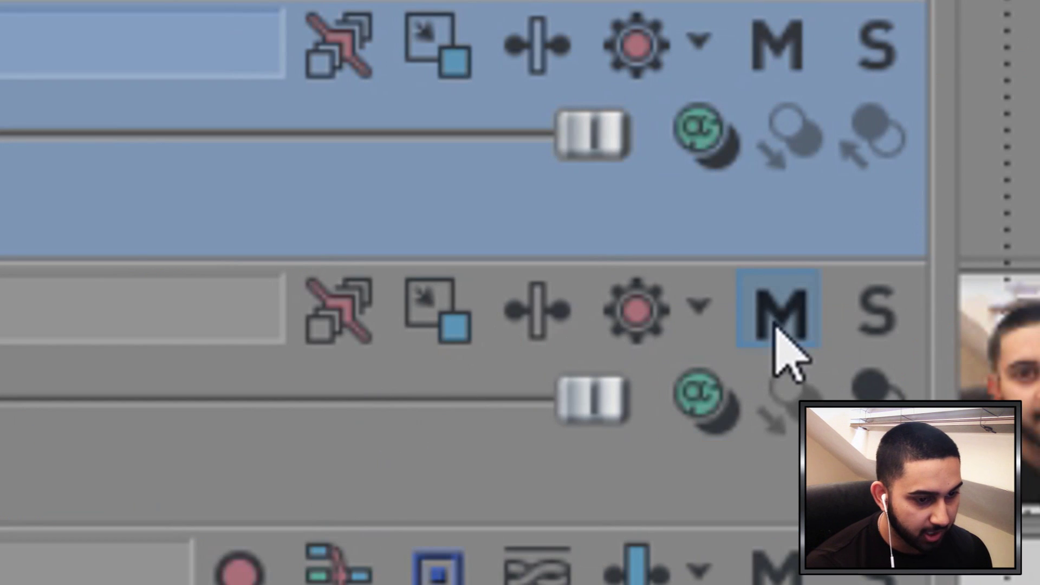
click(289, 374)
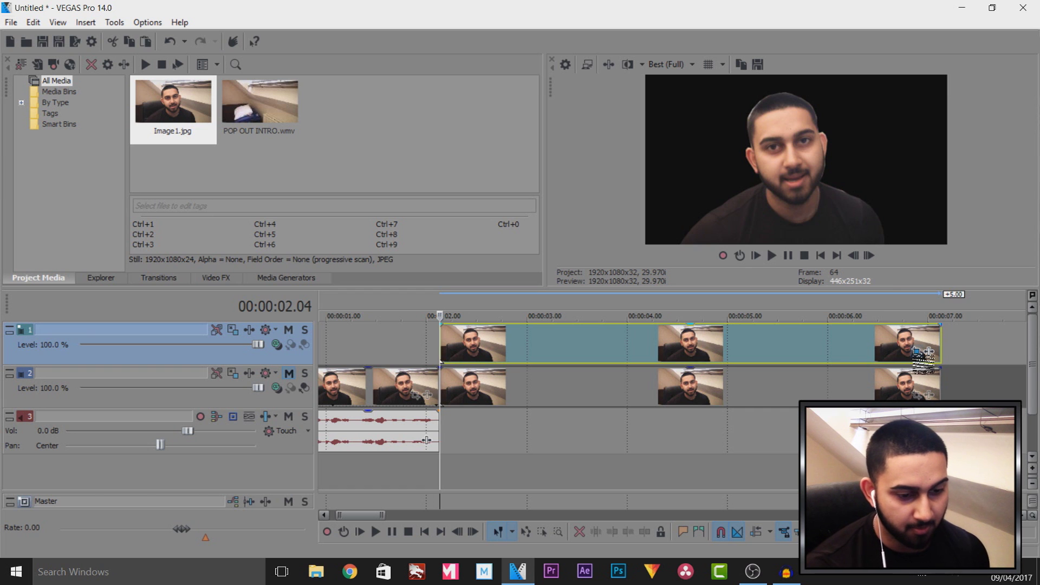
click(917, 351)
drag(863, 7, 574, 101)
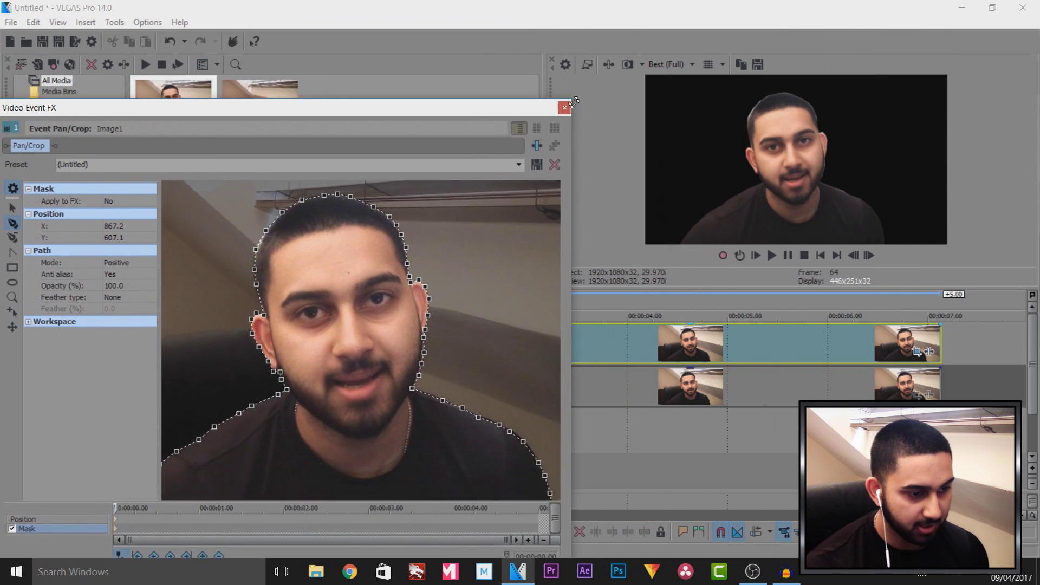
drag(504, 120, 528, 34)
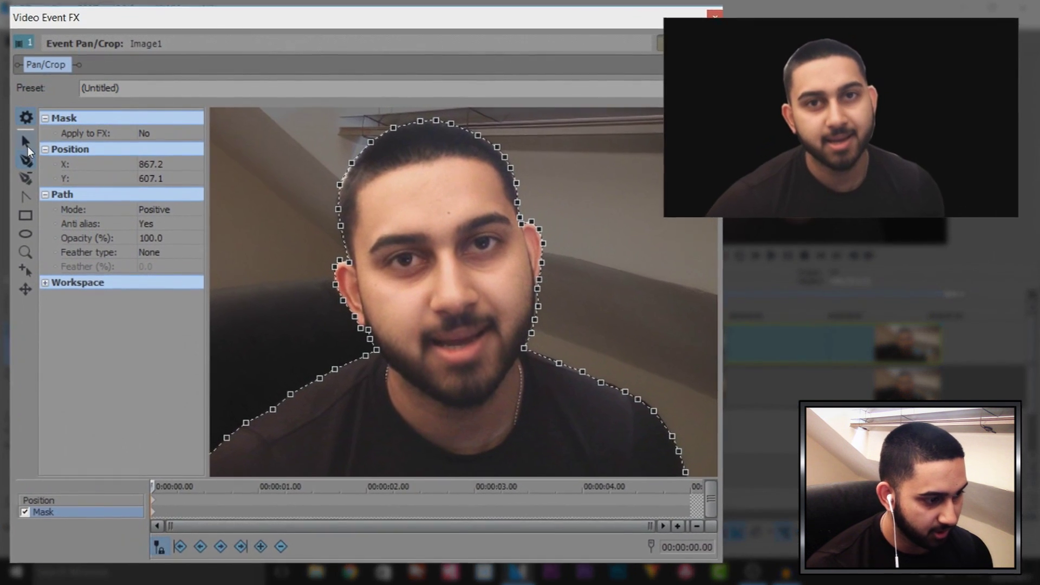
- With the Normal Edit tool, drag mask points to hug the hairline and shoulder
click(26, 143)
scroll(453, 193, down, 3)
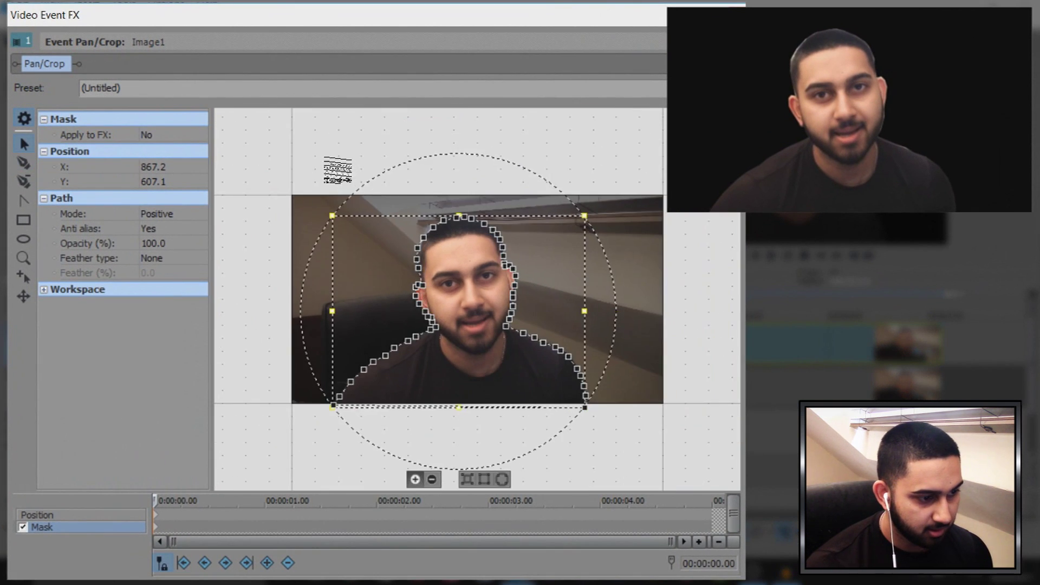
click(337, 169)
scroll(361, 228, up, 6)
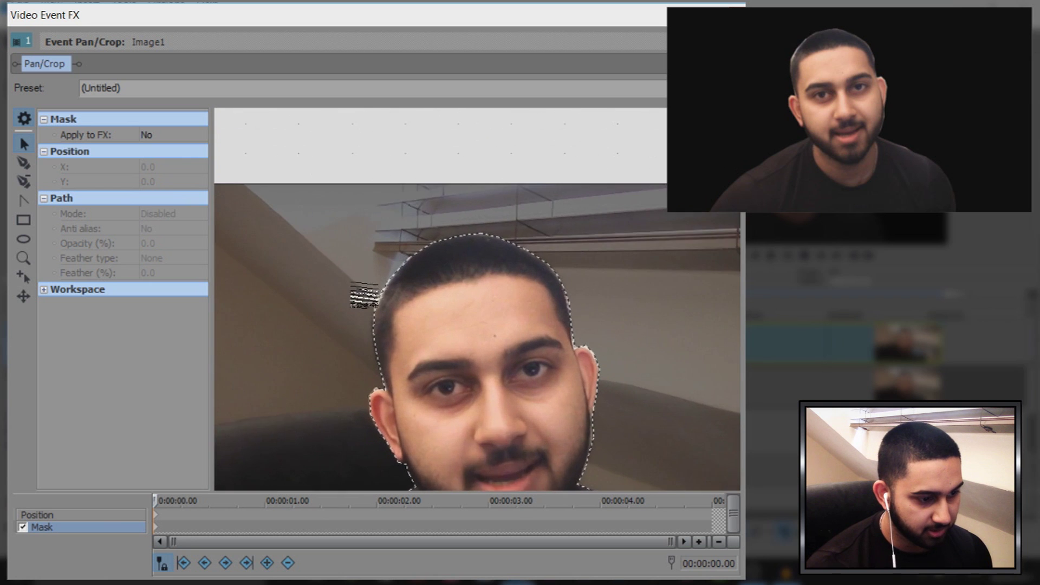
scroll(364, 296, up, 6)
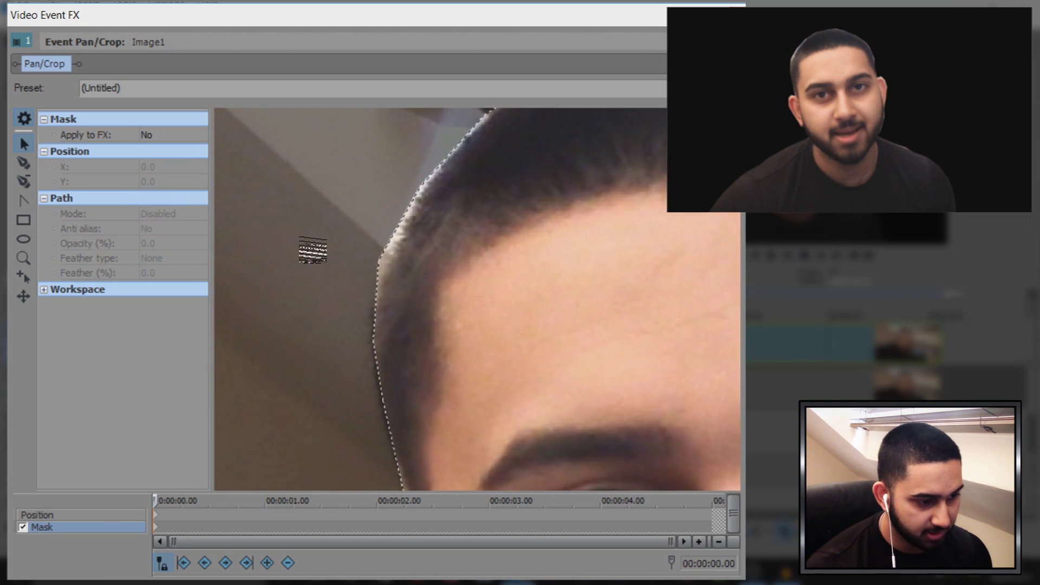
scroll(309, 241, down, 2)
click(428, 298)
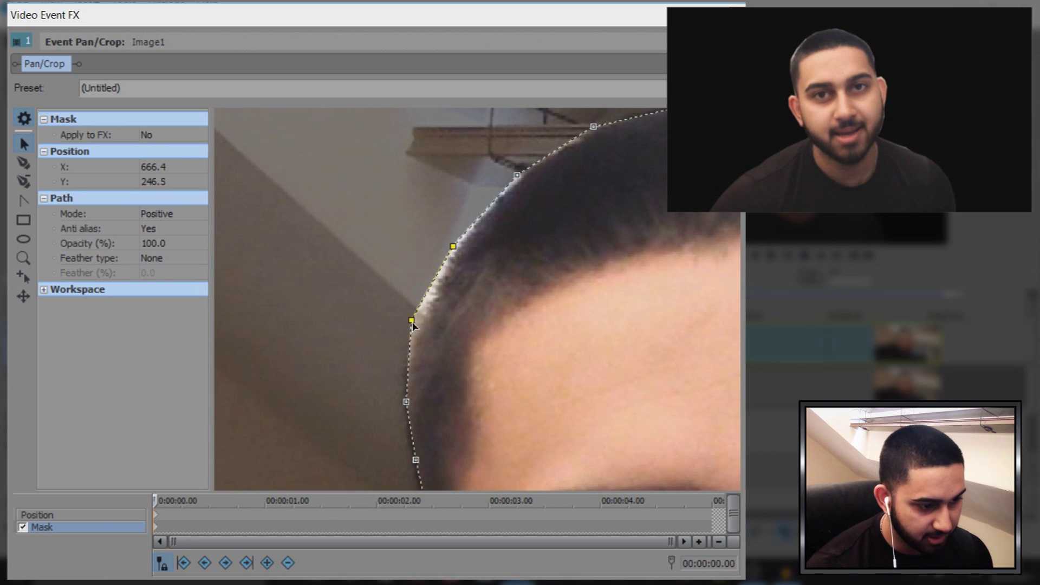
drag(412, 323, 421, 331)
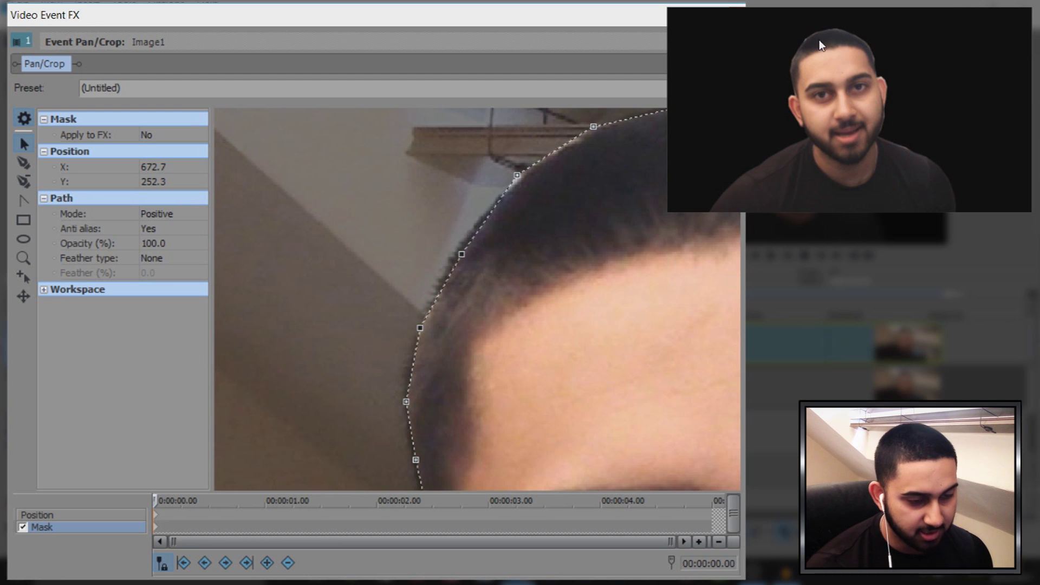
drag(318, 173, 216, 191)
drag(415, 193, 412, 201)
drag(491, 143, 488, 147)
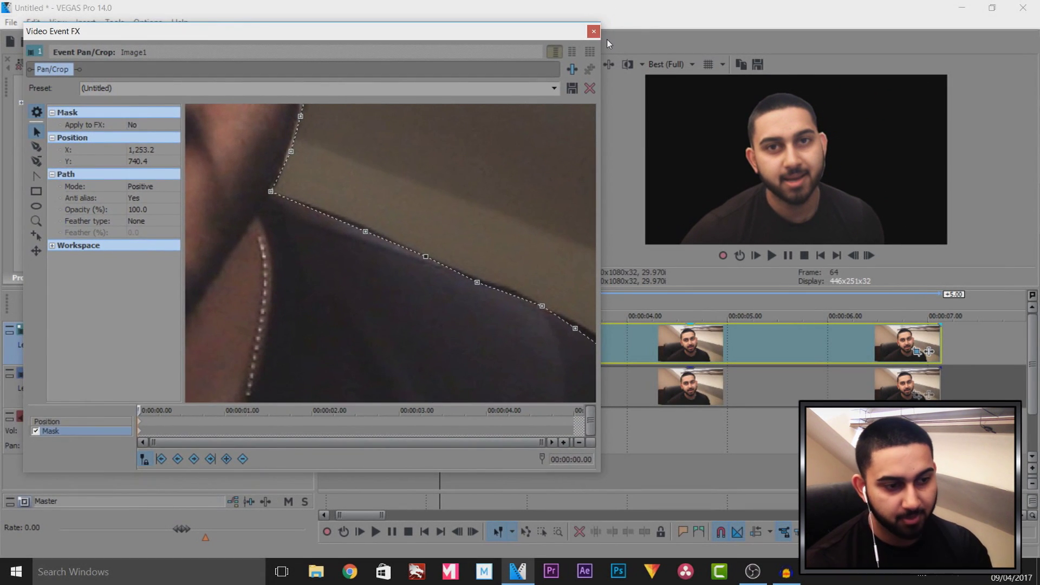
- Unmute track 2 and select its background Image1 event
click(594, 31)
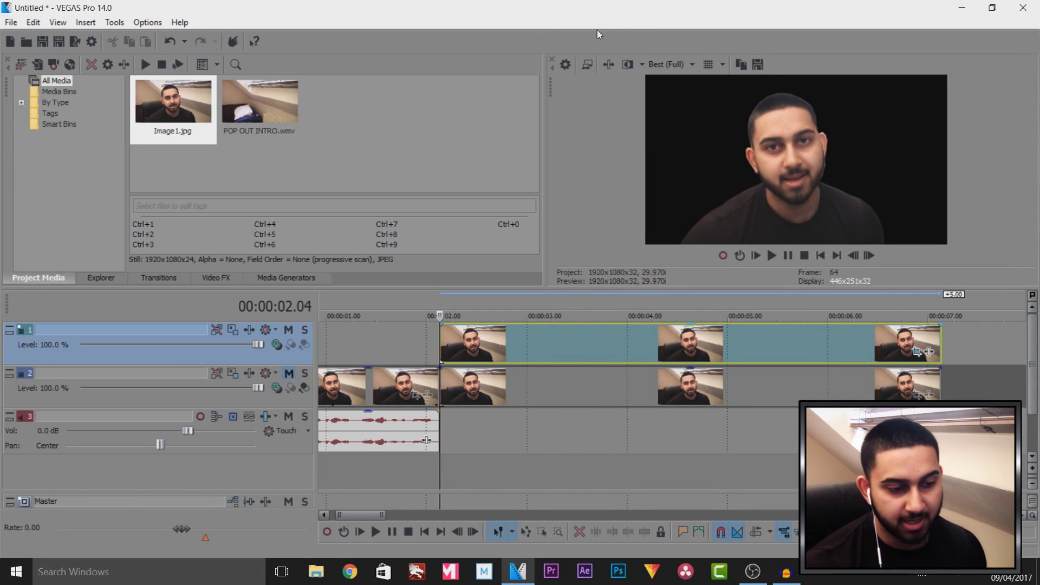
click(289, 375)
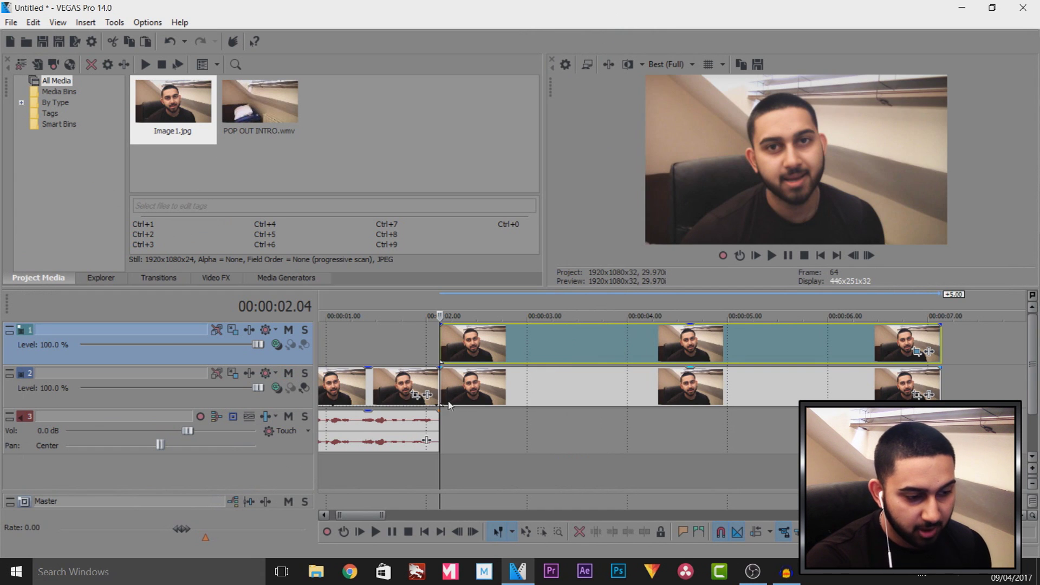
click(468, 398)
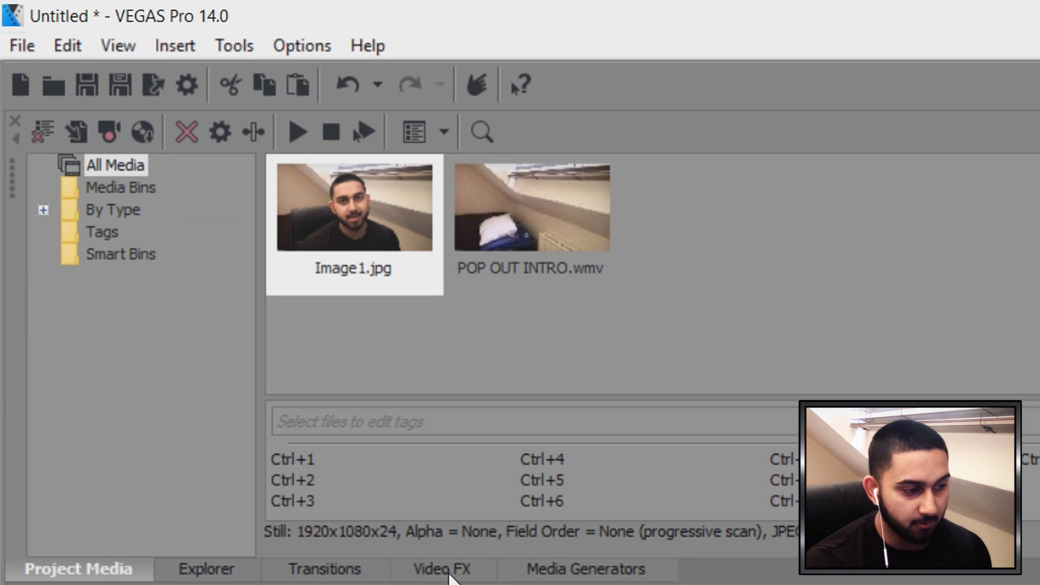
- Restore the Default Layout window arrangement showing the Video FX list
click(118, 46)
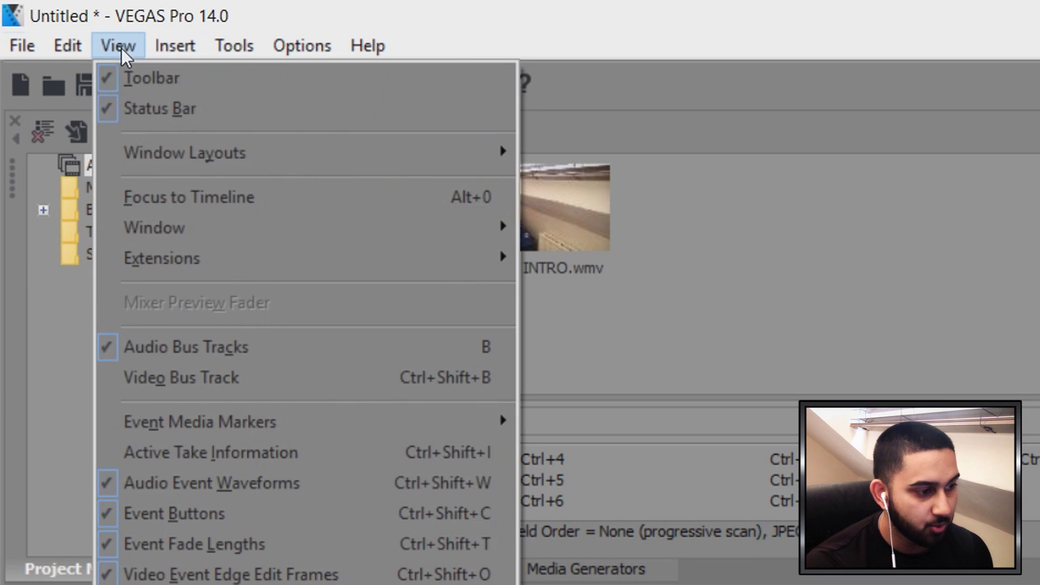
mouse_move(314, 157)
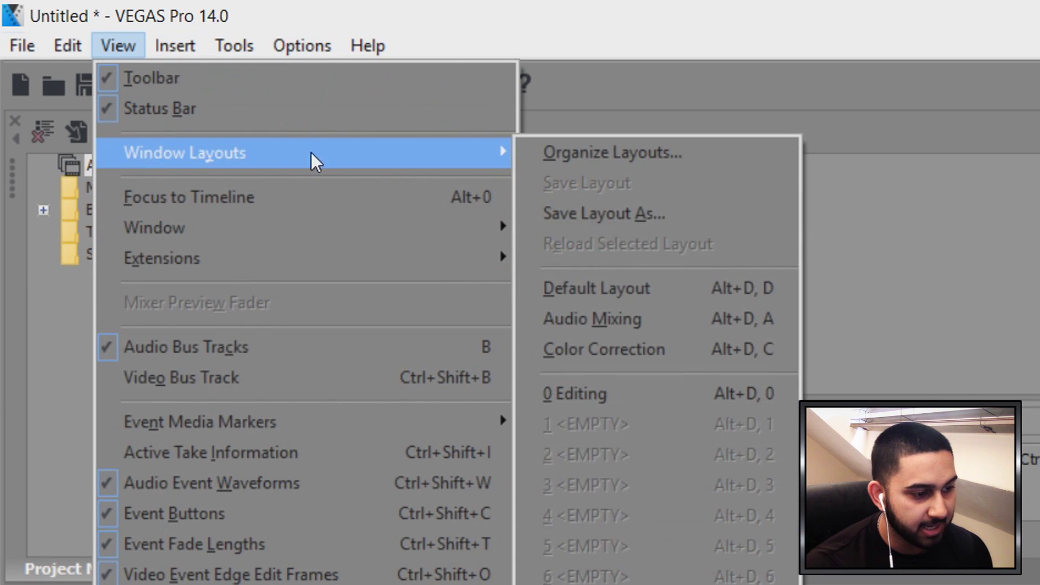
click(695, 288)
drag(432, 200, 442, 322)
- Apply the Black and White effect to the track 2 background event
scroll(344, 328, up, 3)
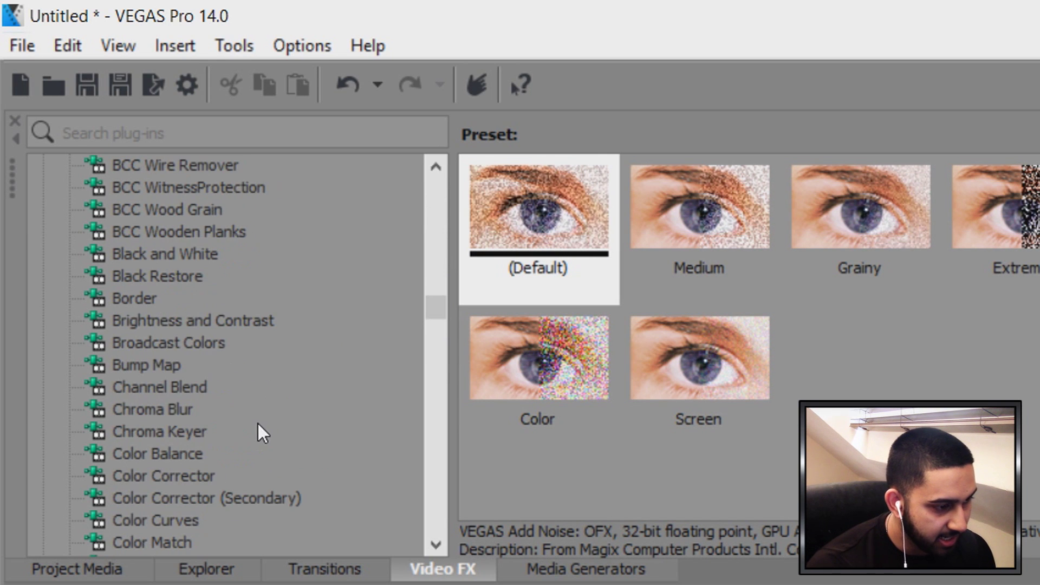
drag(177, 259, 1039, 584)
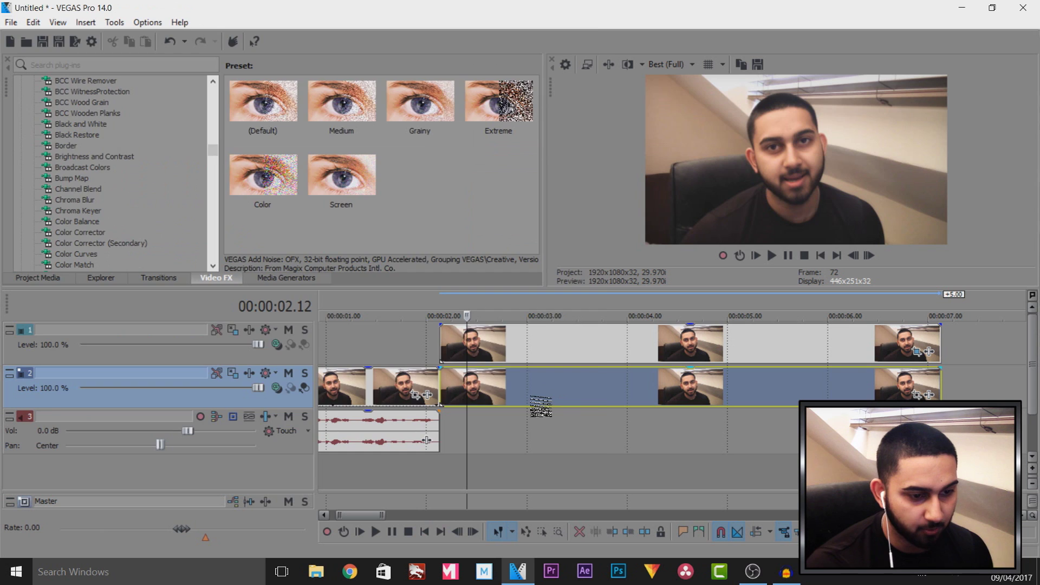
drag(532, 398, 534, 400)
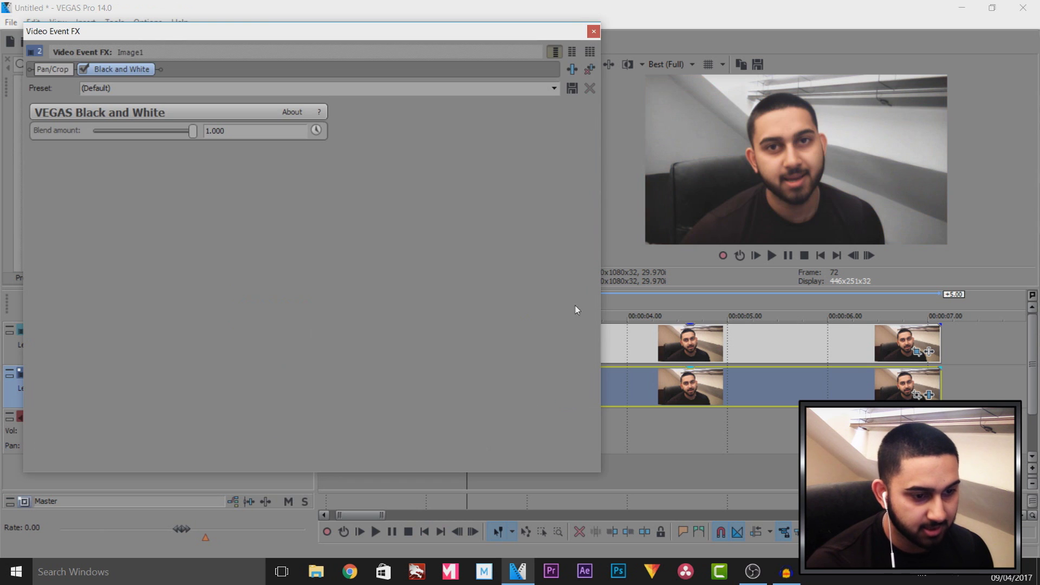
click(594, 27)
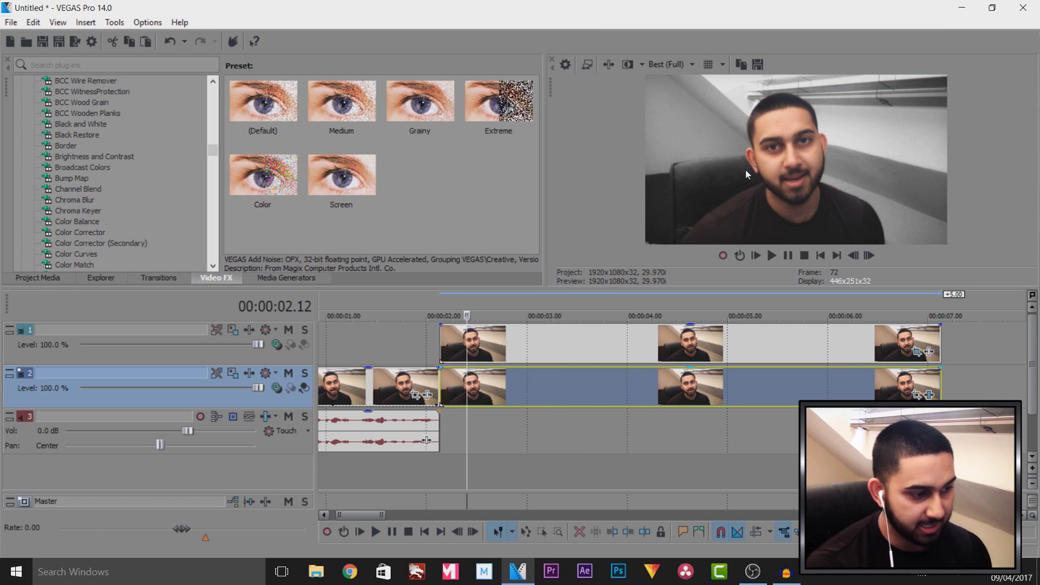
- Add the Gaussian Blur Medium Blur preset to the background event
scroll(119, 199, down, 4)
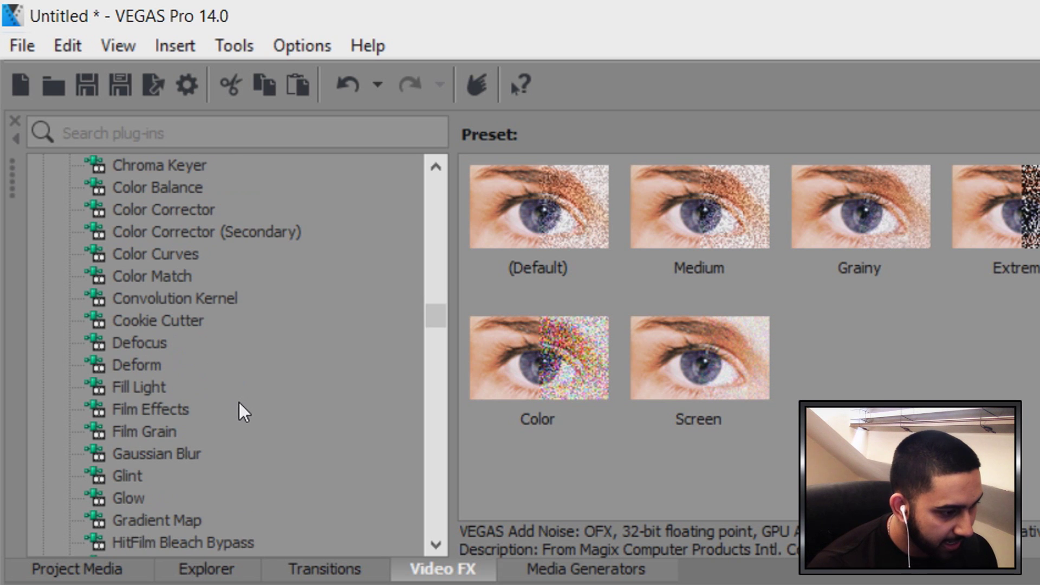
click(181, 455)
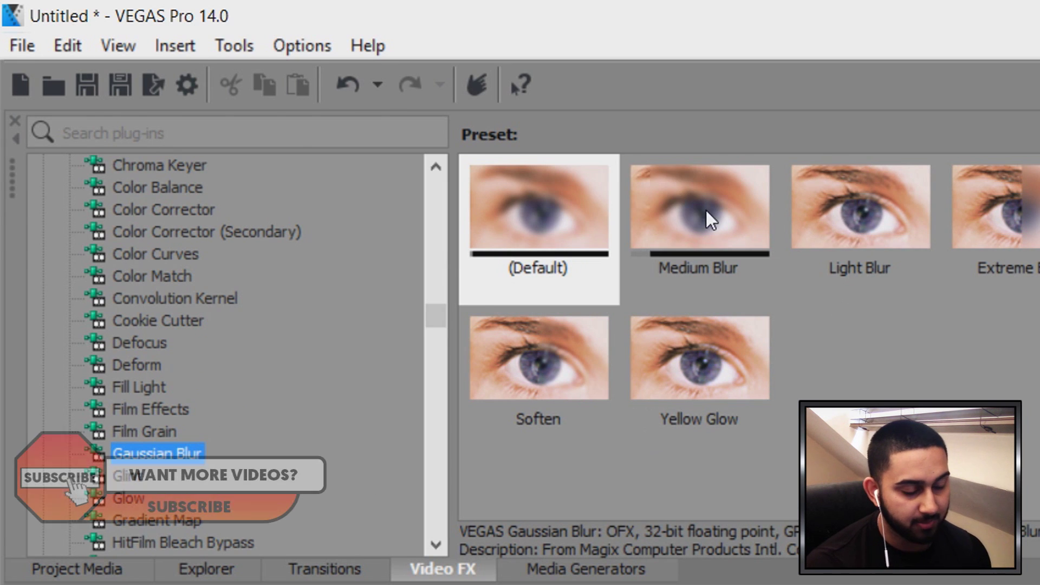
drag(704, 214, 788, 139)
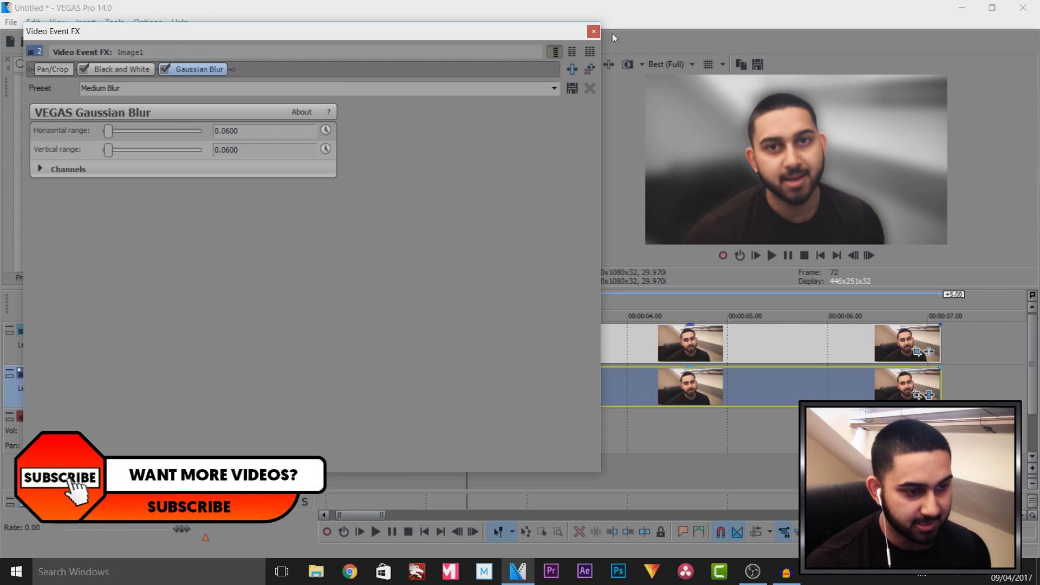
click(595, 31)
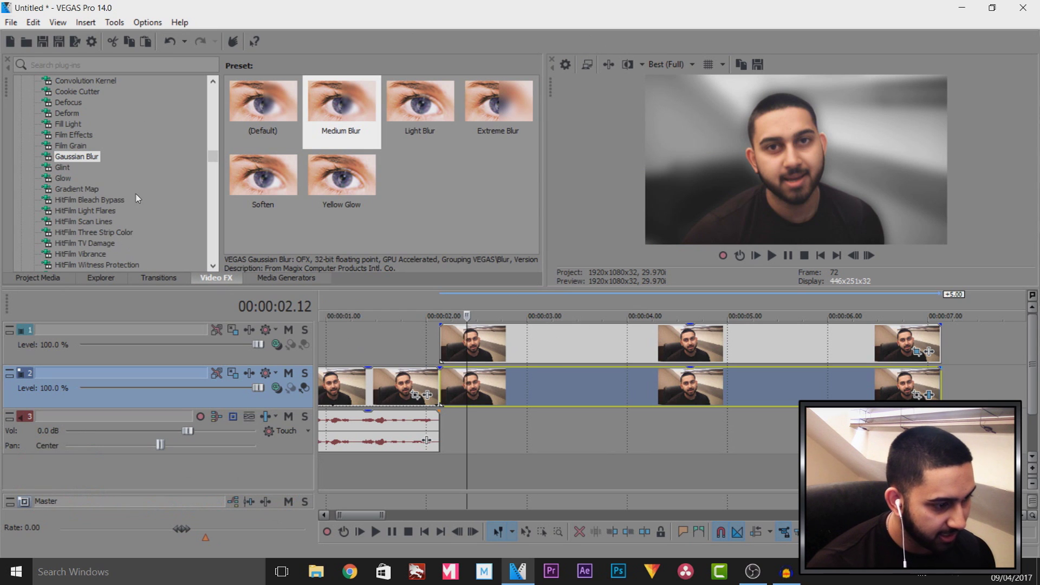
scroll(142, 197, down, 5)
scroll(142, 197, down, 15)
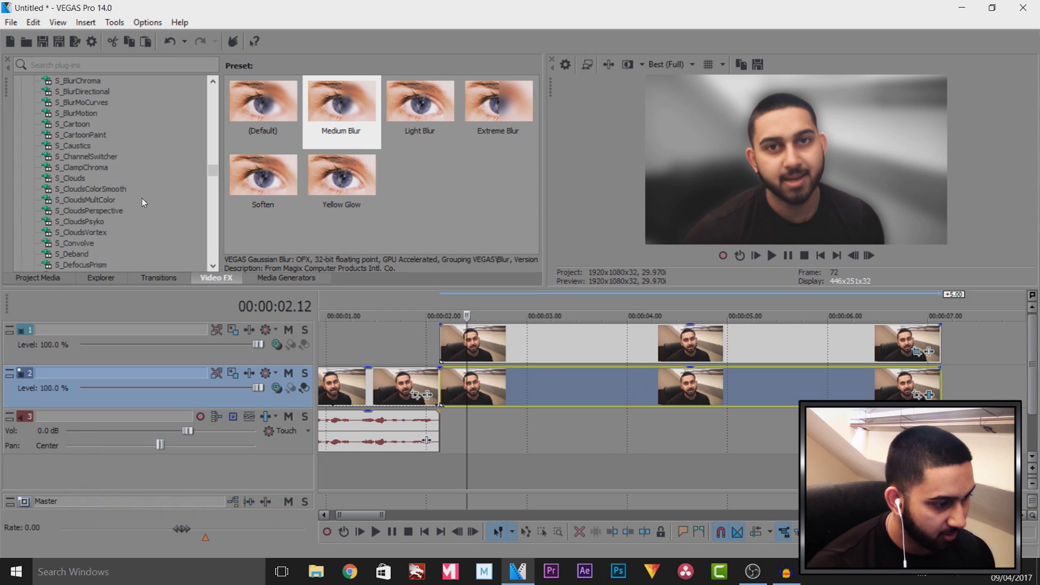
drag(216, 183, 218, 245)
click(450, 344)
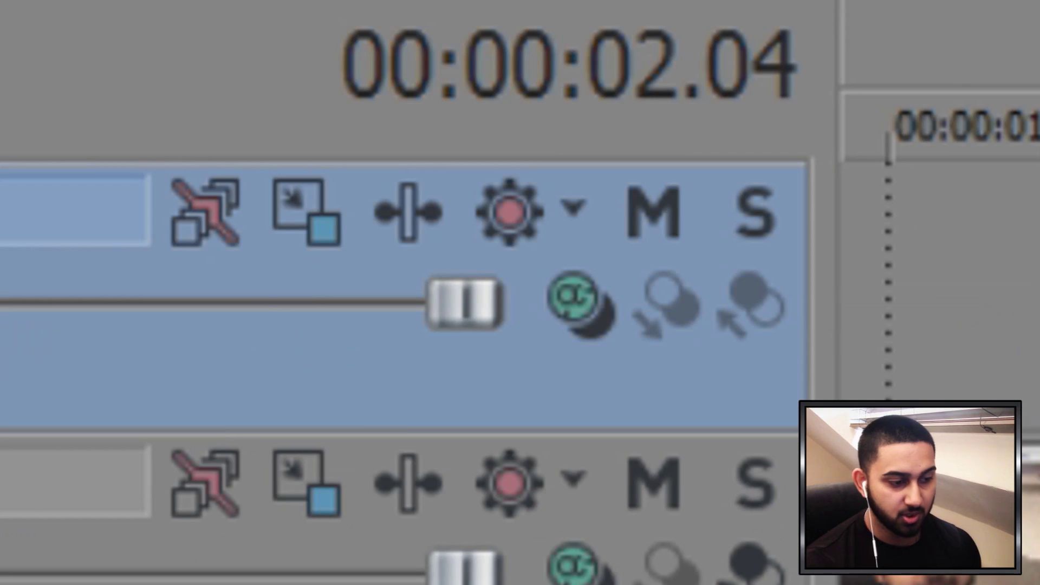
- Keyframe Track 1 motion from 1,920×1,080 at 2.04 to 2,407.12×1,354 at 2.14, aspect locked
click(314, 222)
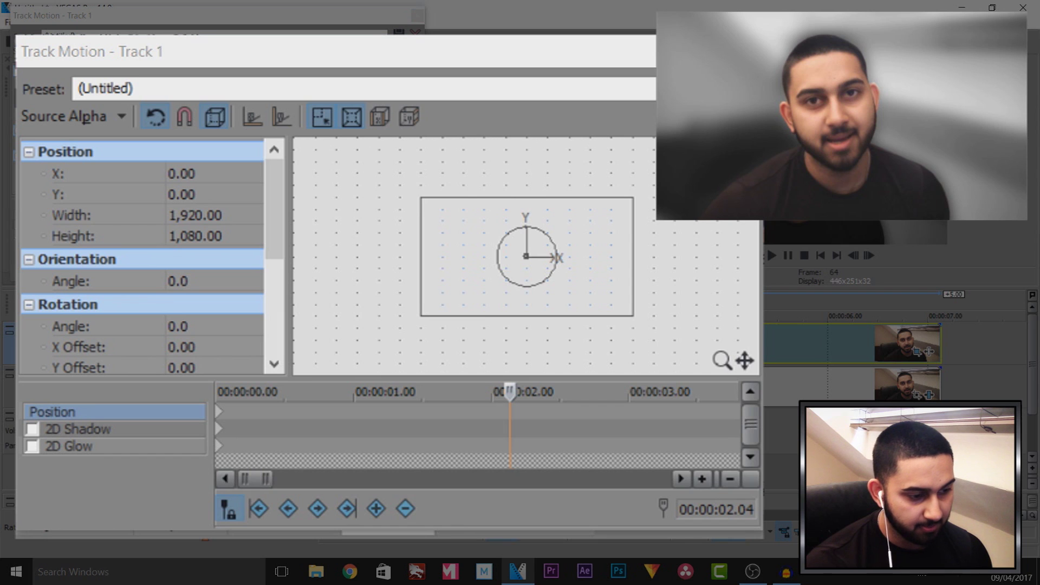
click(376, 508)
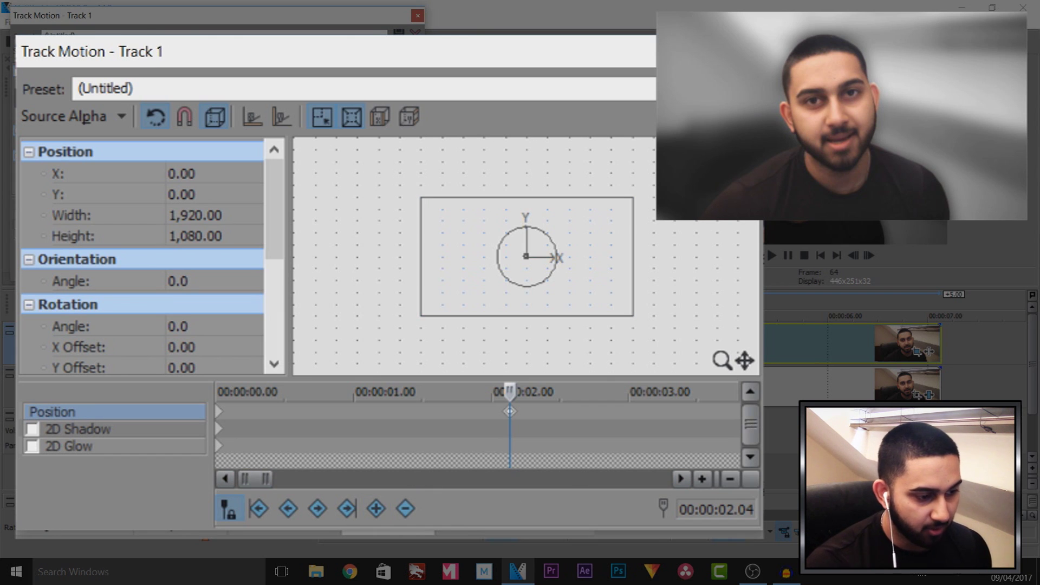
key(space)
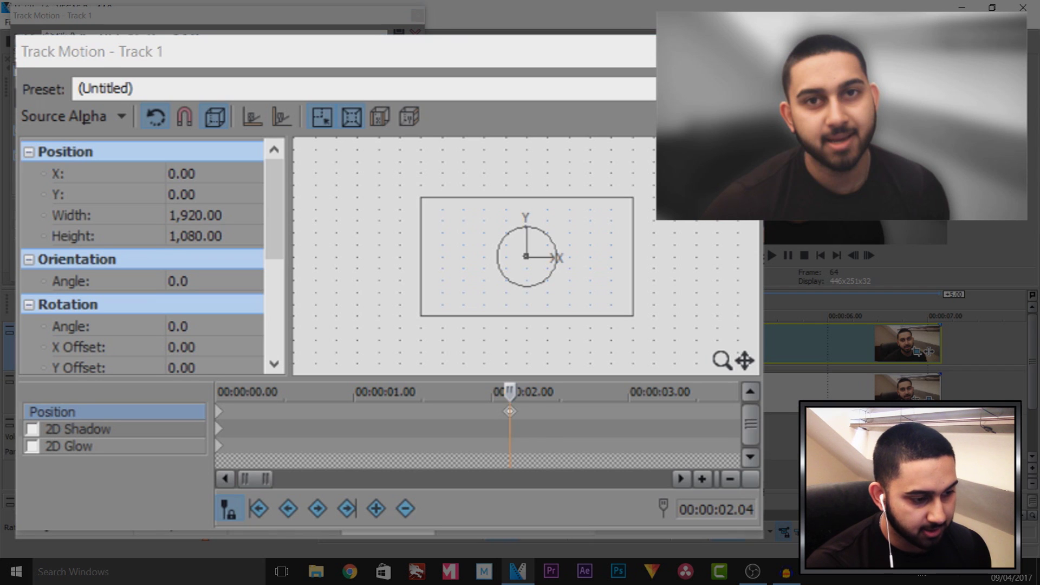
key(Left)
key(Left)
key(Left)
key(Left)
key(Left)
key(Left)
key(Left)
key(Left)
key(Left)
key(Left)
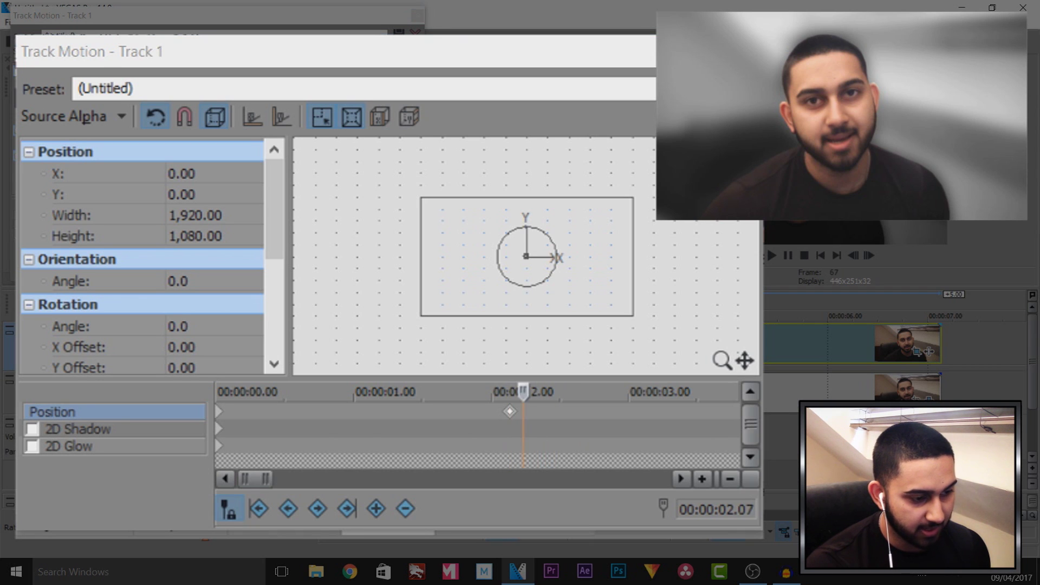
key(Right)
key(Right)
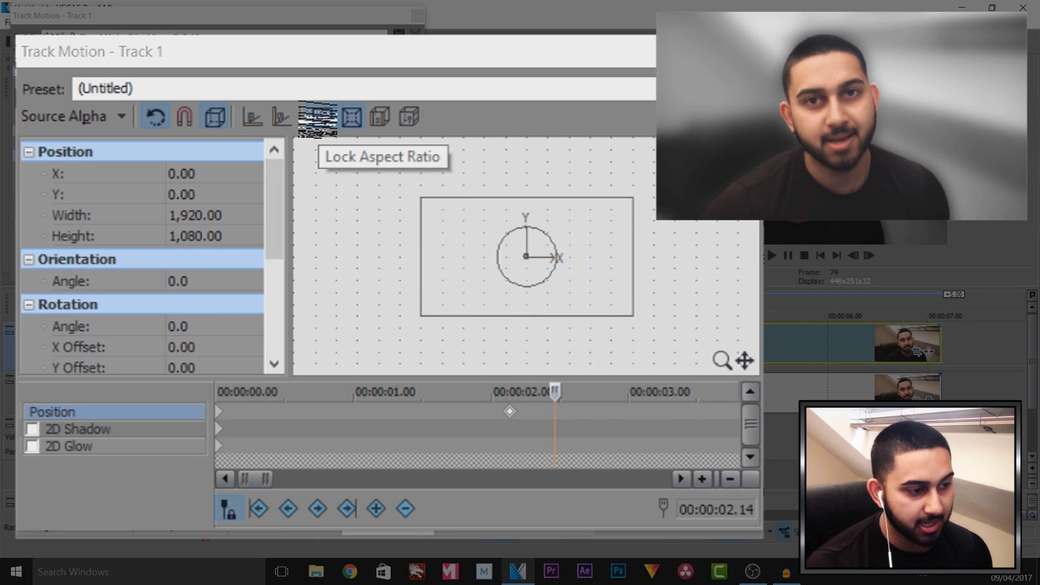
click(322, 118)
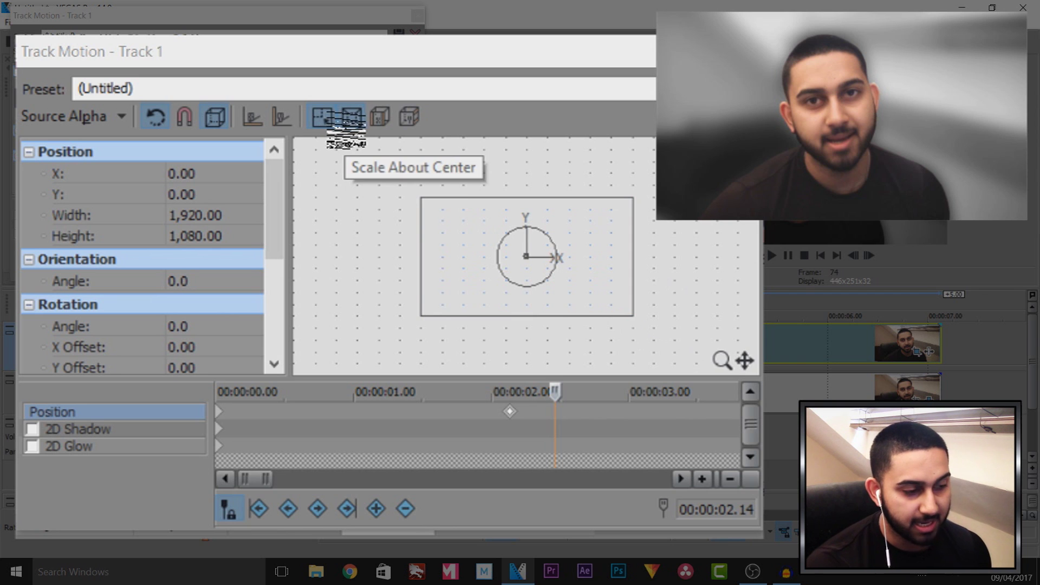
drag(634, 317, 662, 333)
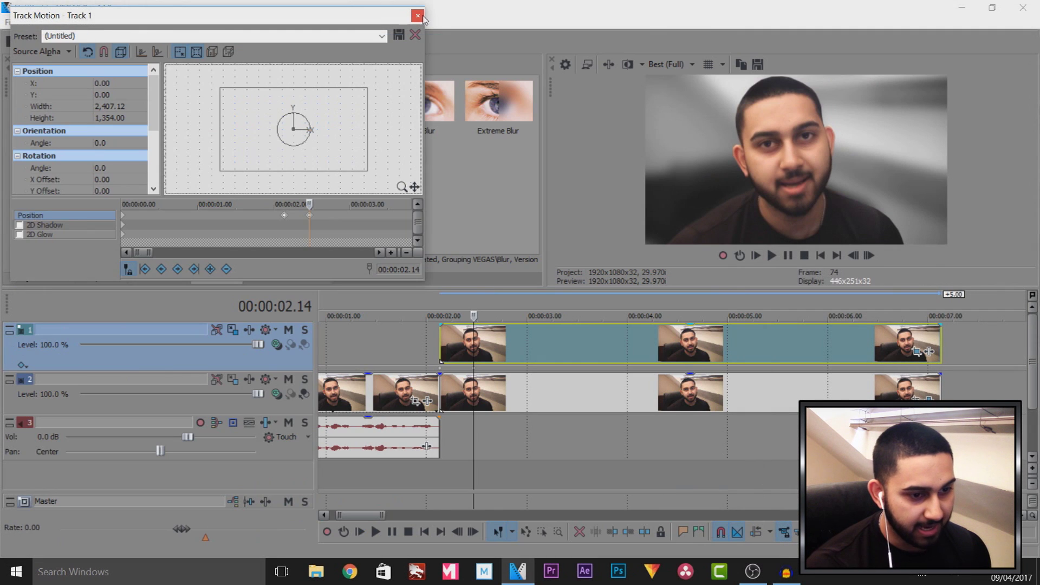
- Close Track Motion and set preview quality to Preview (Auto)
click(418, 15)
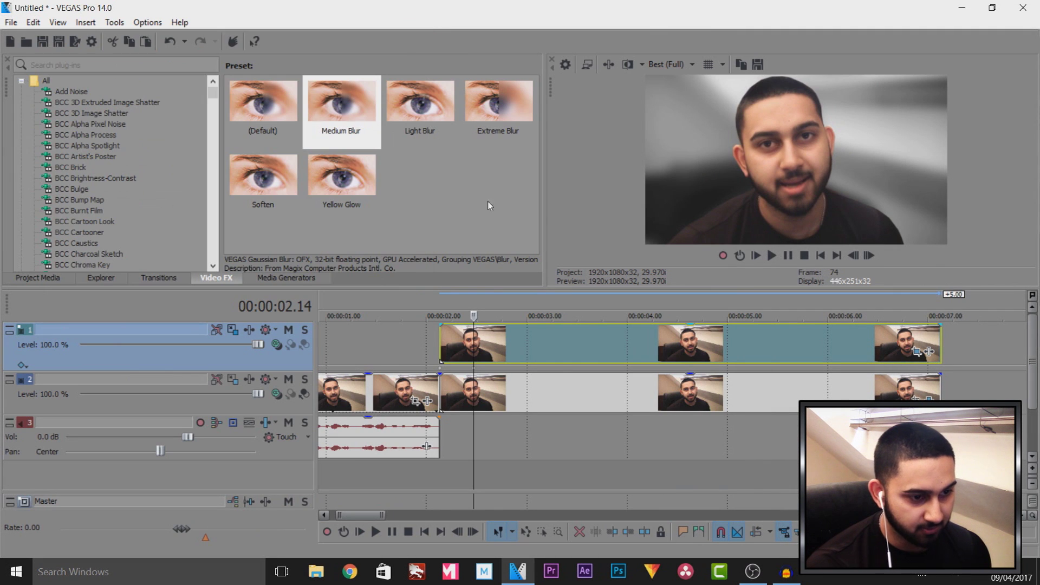
click(667, 64)
mouse_move(677, 101)
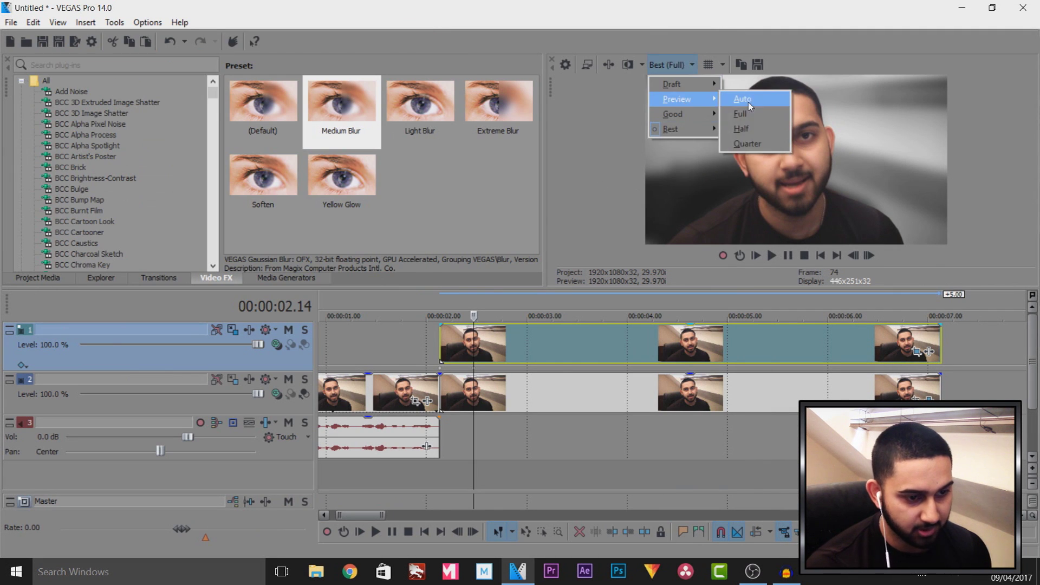
click(754, 99)
- Play the intro from 00:00:01.10 and return the cursor to 00:00:02.14
click(360, 356)
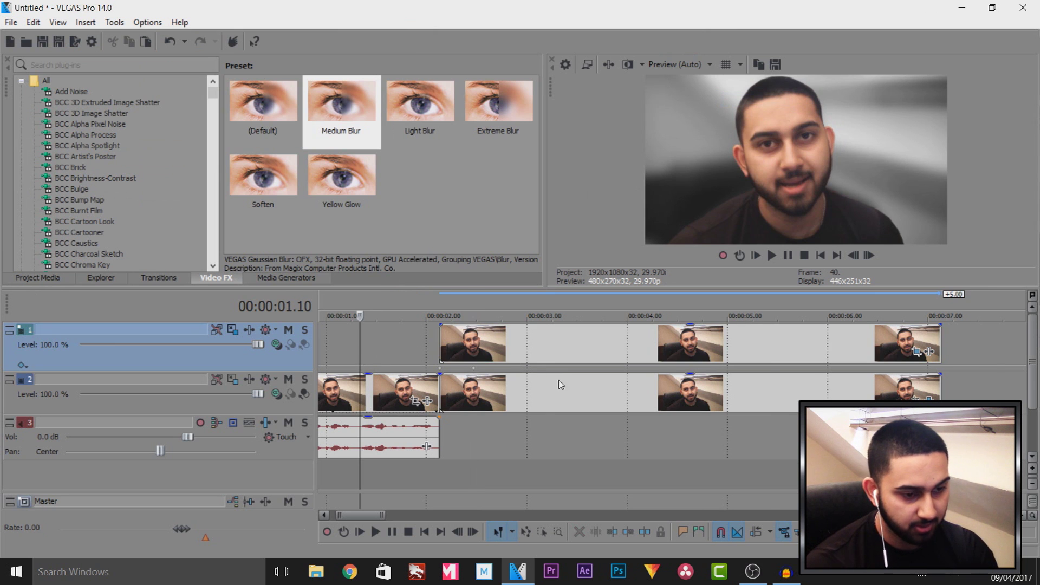
scroll(558, 380, down, 2)
click(770, 257)
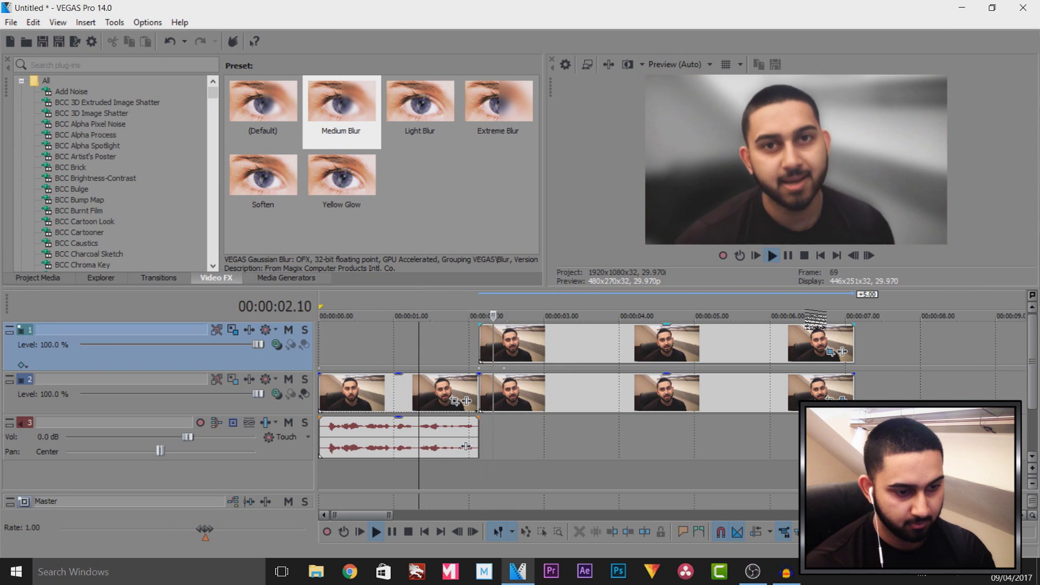
click(789, 257)
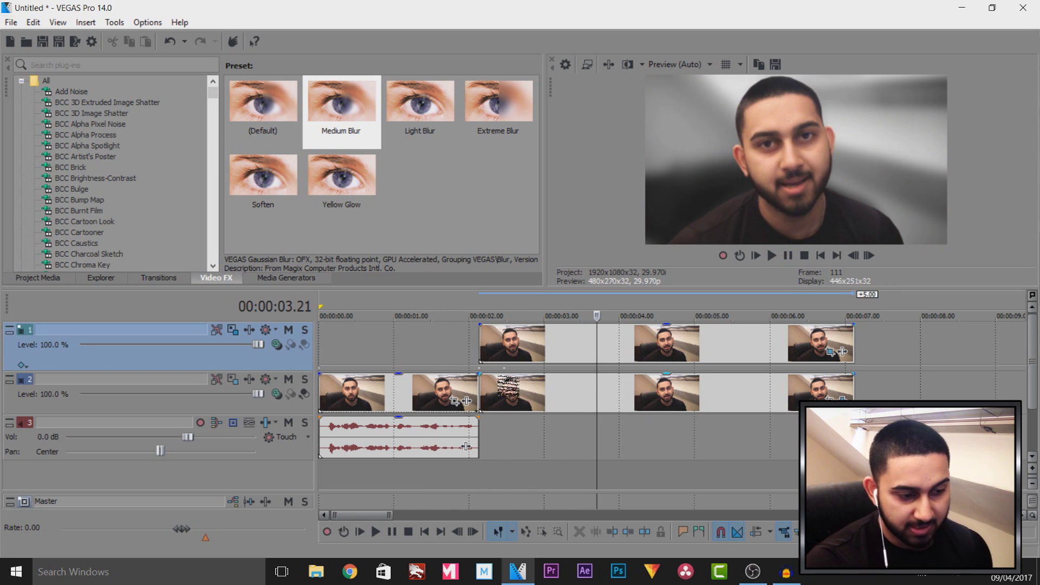
click(504, 315)
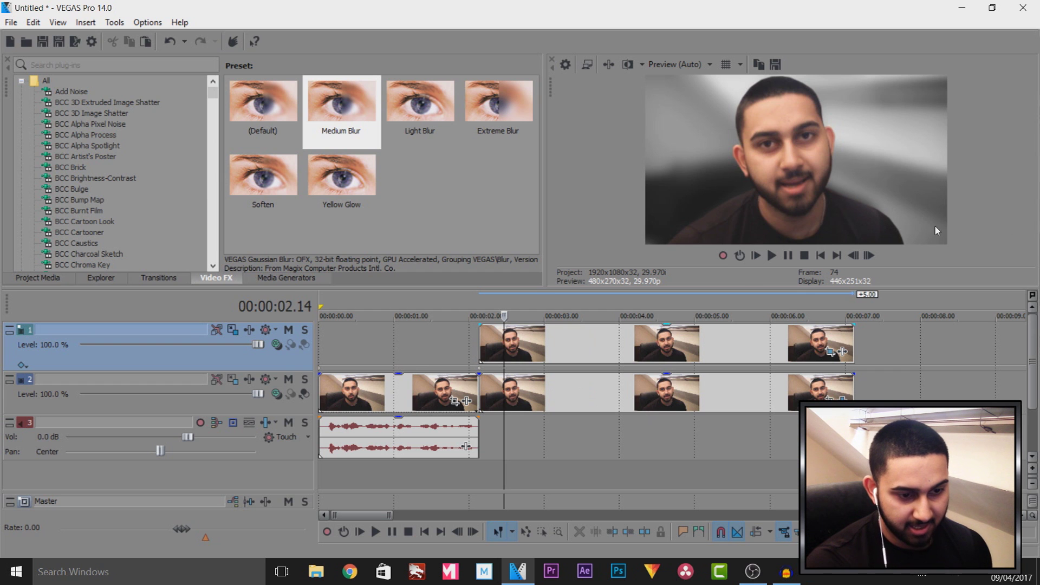
right_click(295, 358)
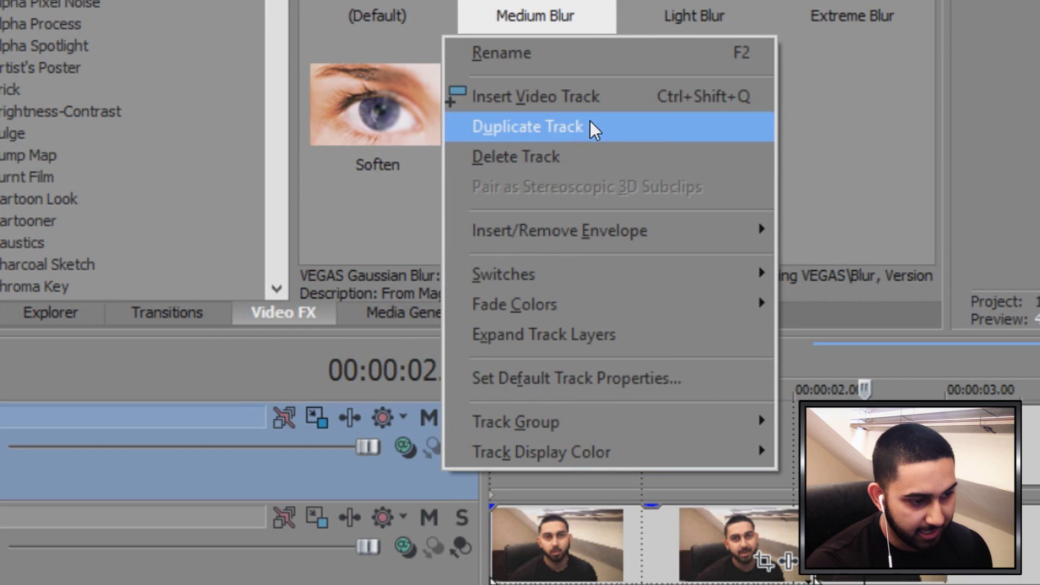
- Insert a top video track with a (Legacy) Text Soft Shadow event reading 'Sample Text'
click(606, 104)
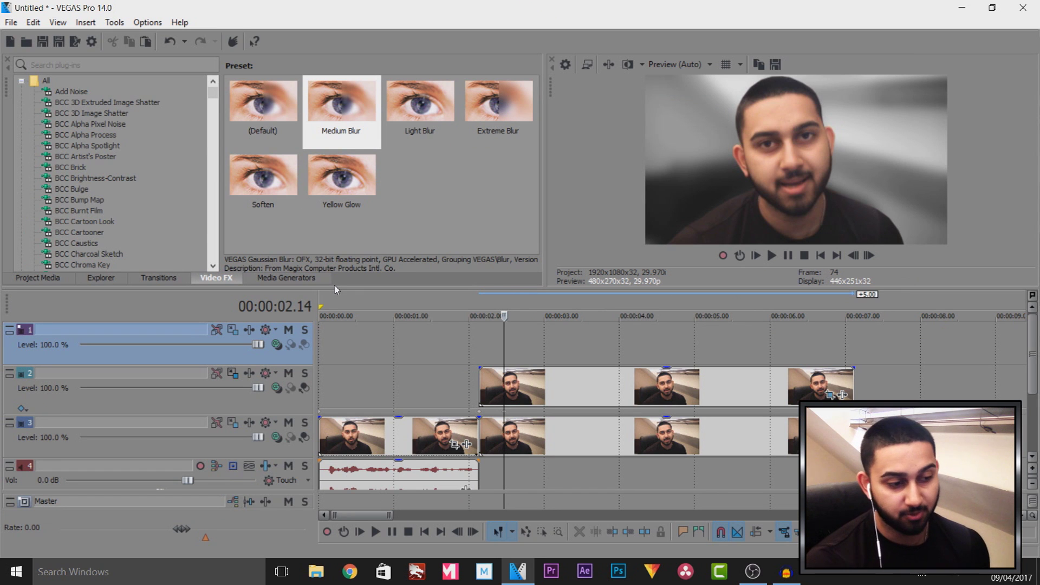
click(295, 284)
drag(165, 86, 168, 226)
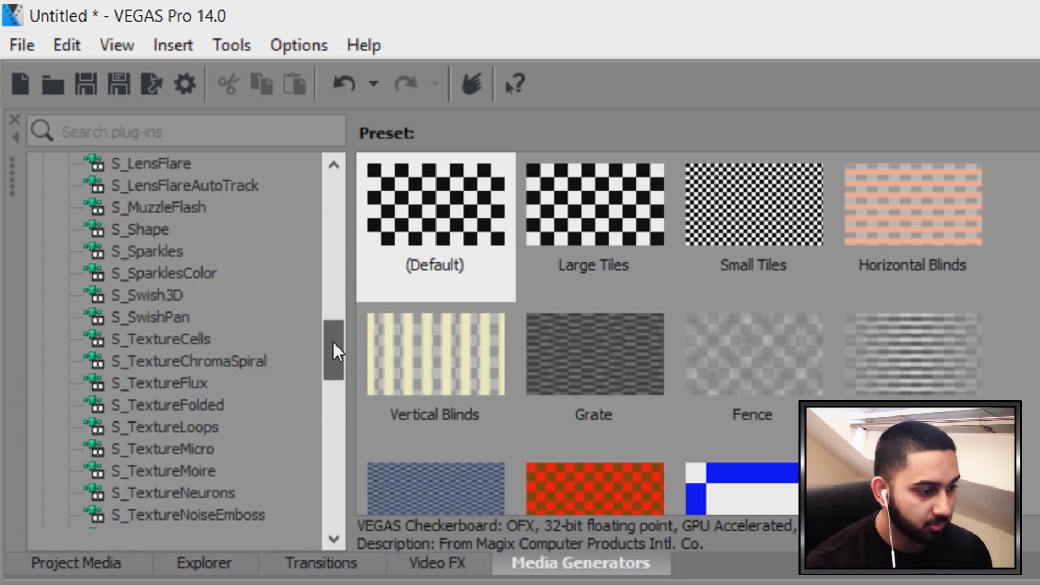
drag(340, 468, 320, 473)
click(180, 383)
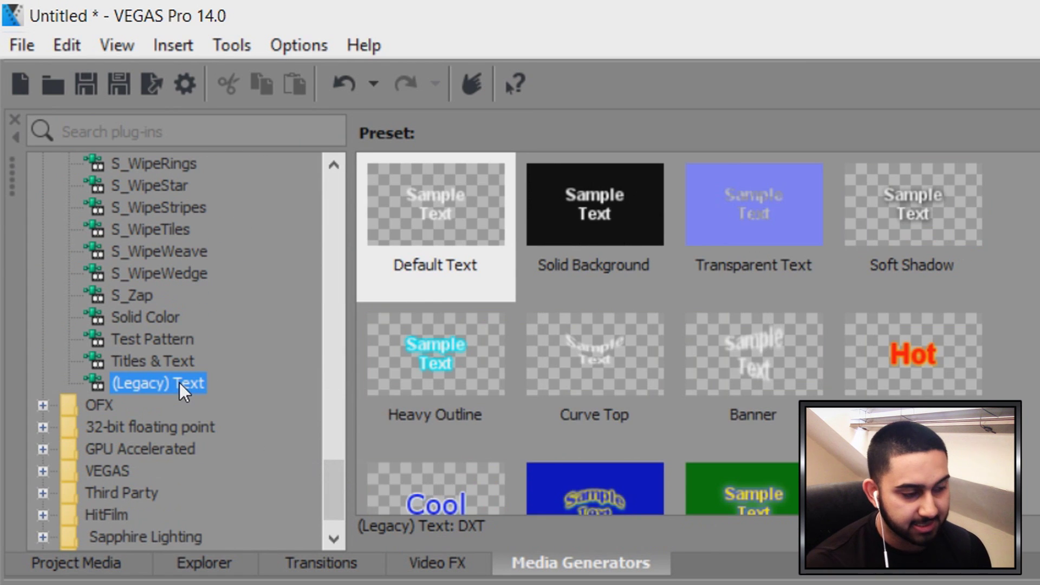
scroll(924, 340, down, 1)
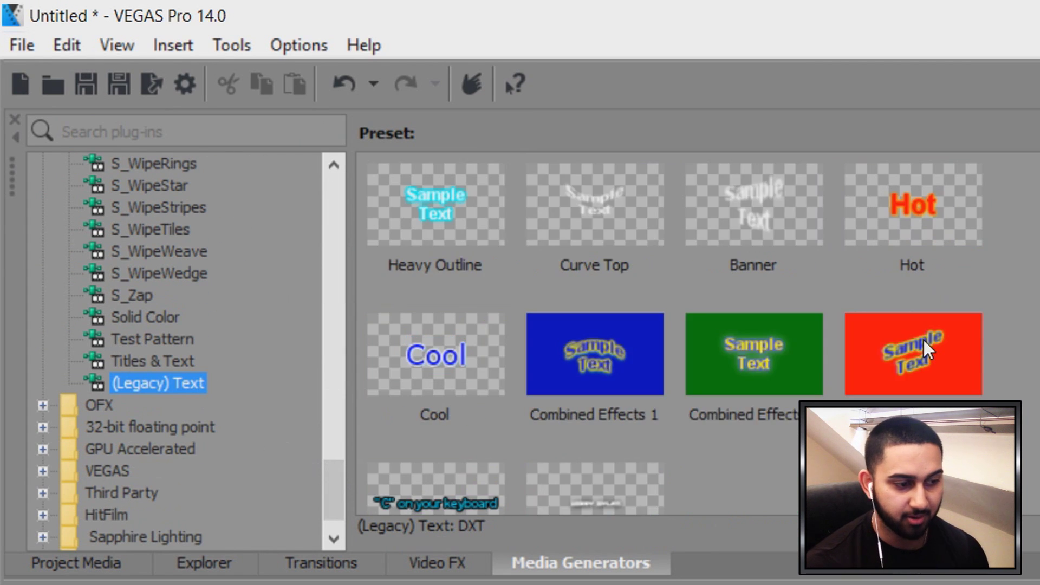
scroll(924, 340, up, 1)
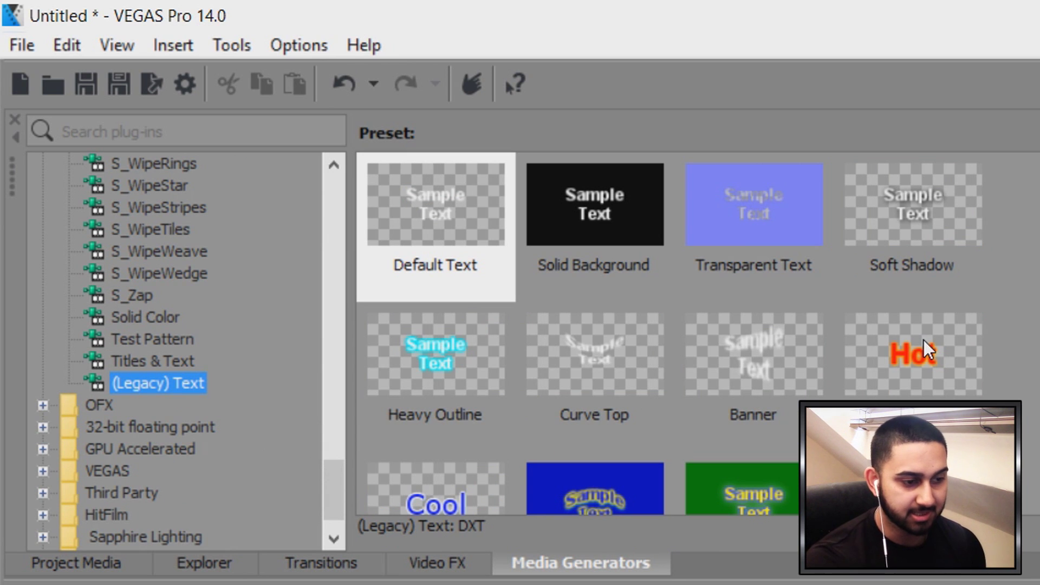
double_click(907, 223)
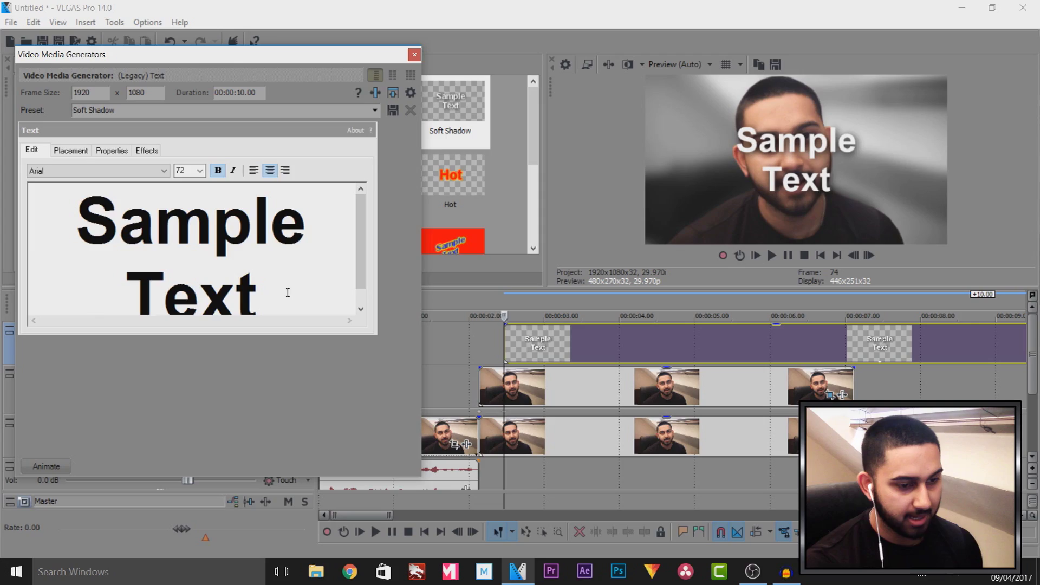
- Enter 'CasualSavage' at font size 30 with a black outline of width 0.127
text(CasualSavage)
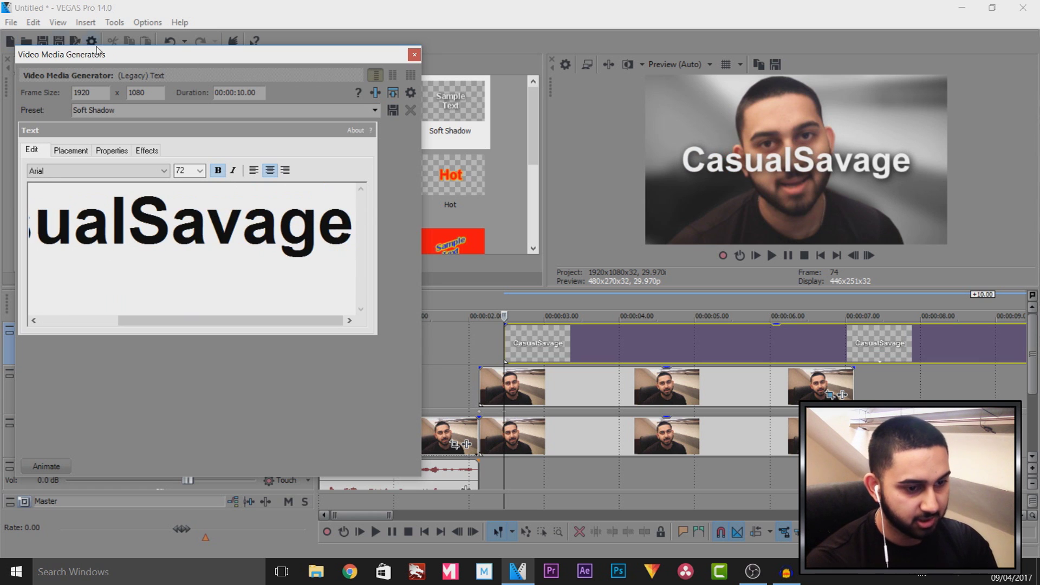
key(ctrl+a)
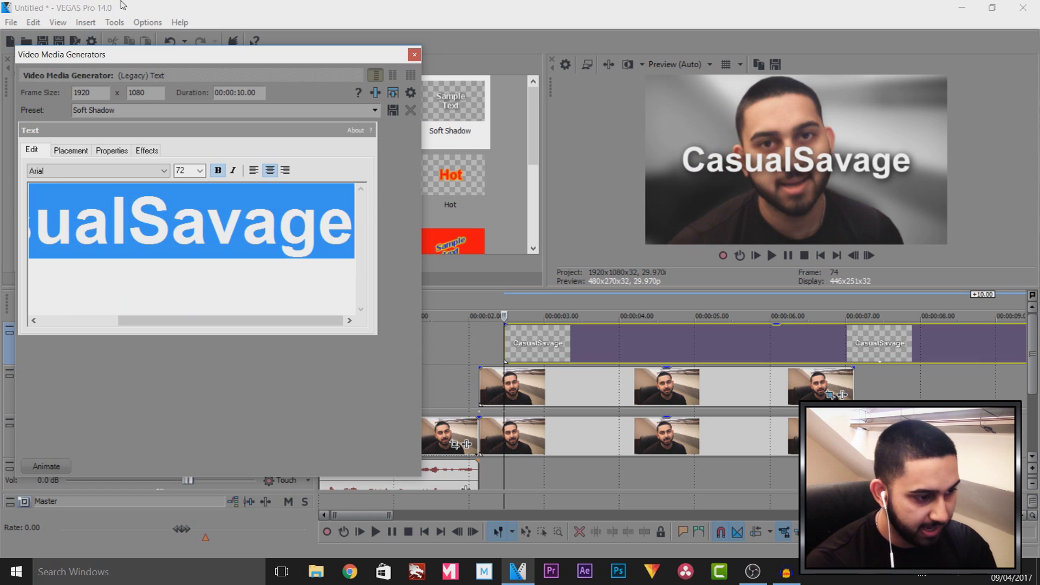
text(3)
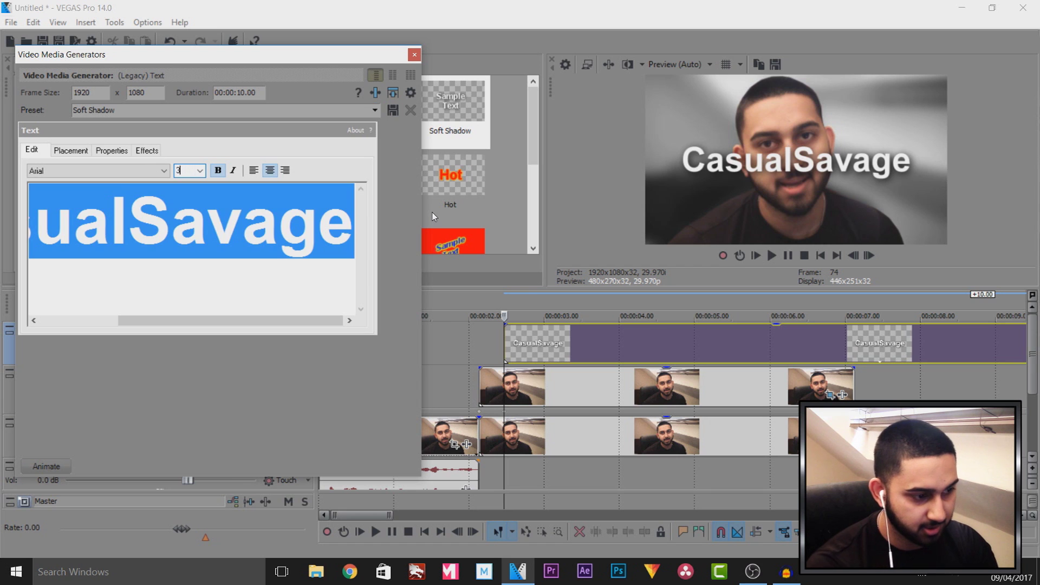
text(0)
key(Return)
click(147, 152)
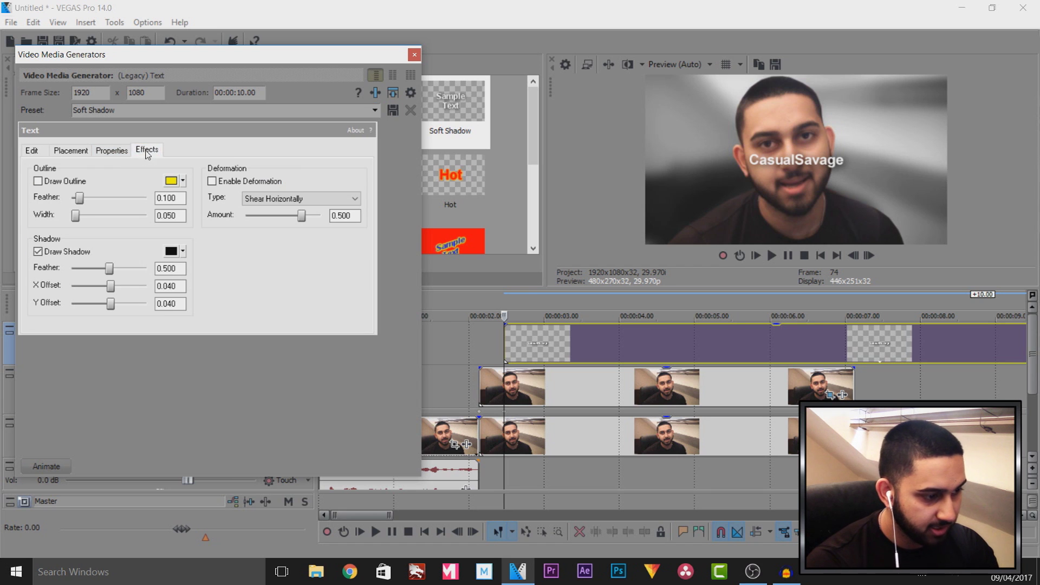
click(54, 182)
click(172, 182)
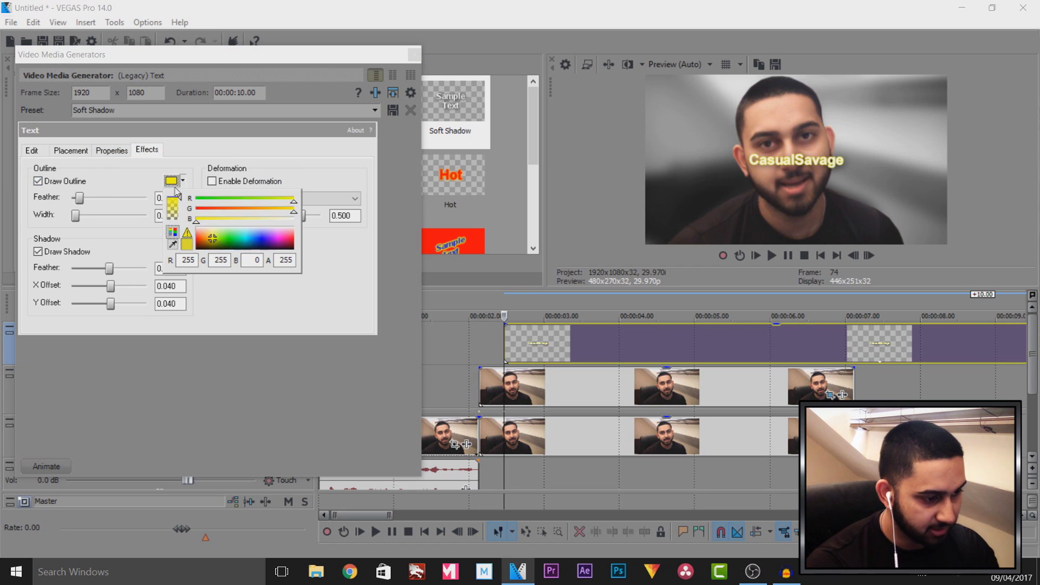
click(216, 252)
click(259, 302)
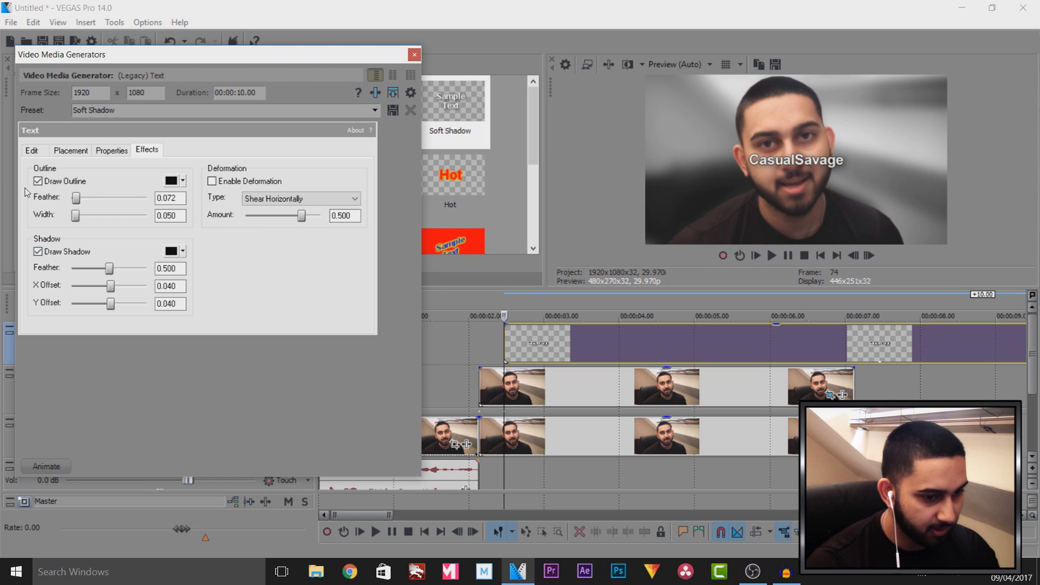
drag(76, 217, 81, 216)
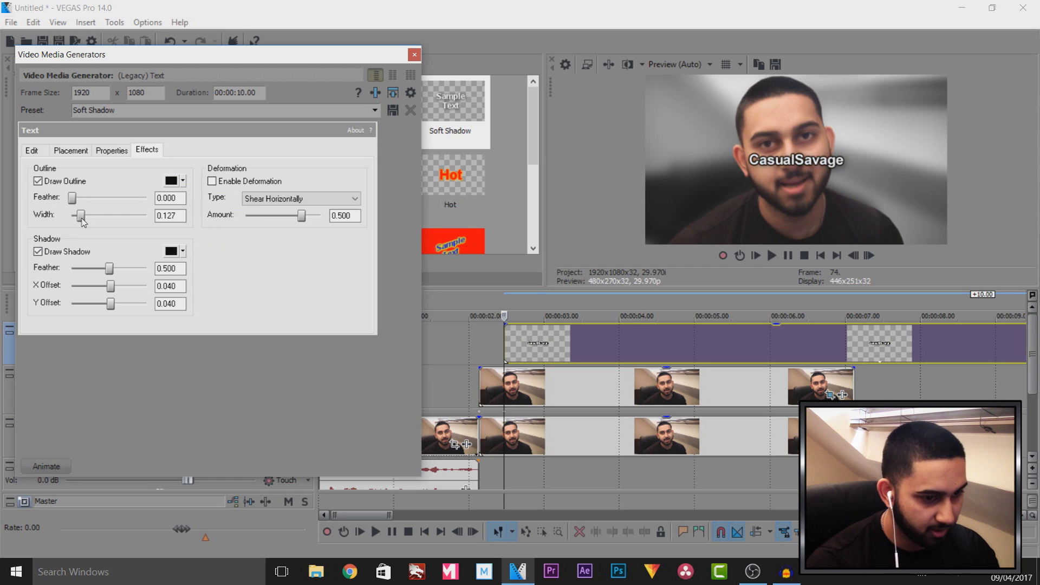
- Move the CasualSavage title to the lower-right of the frame with Track Motion
click(414, 56)
click(233, 330)
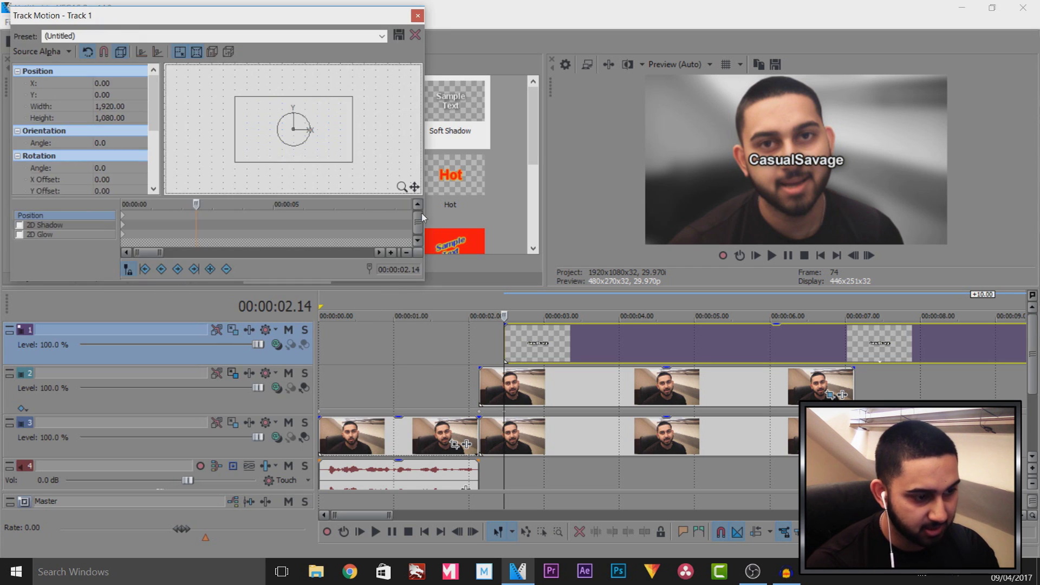
drag(332, 143, 364, 167)
click(443, 133)
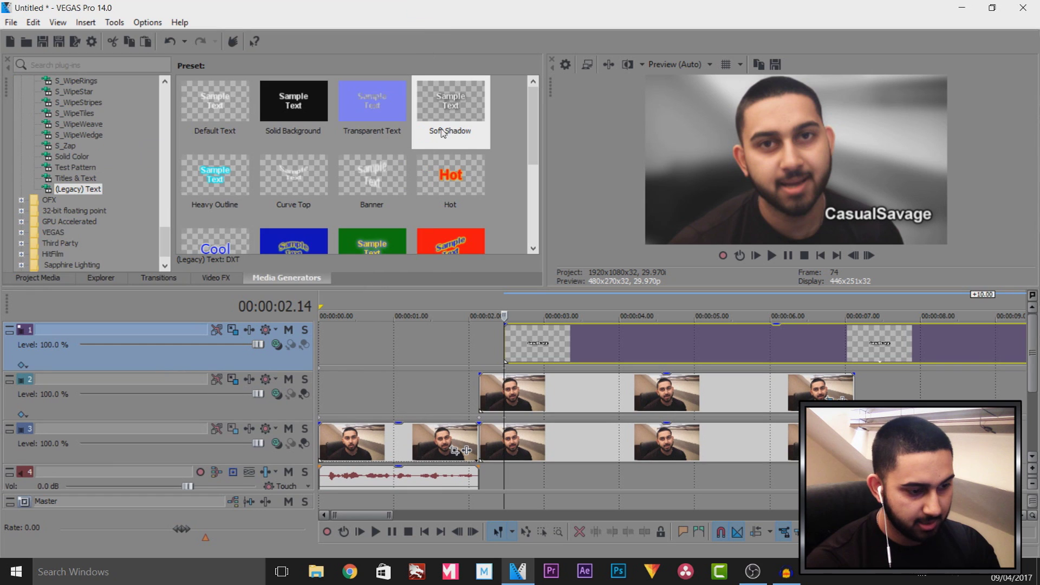
- Split the title where the video clips end and delete its tail
click(844, 353)
key(s)
key(Delete)
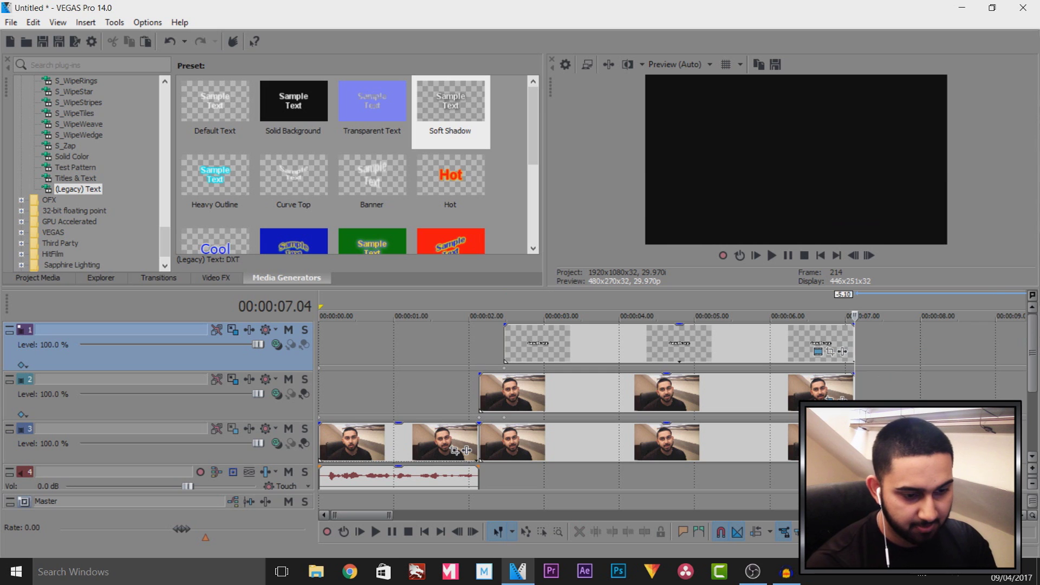
click(736, 349)
click(505, 350)
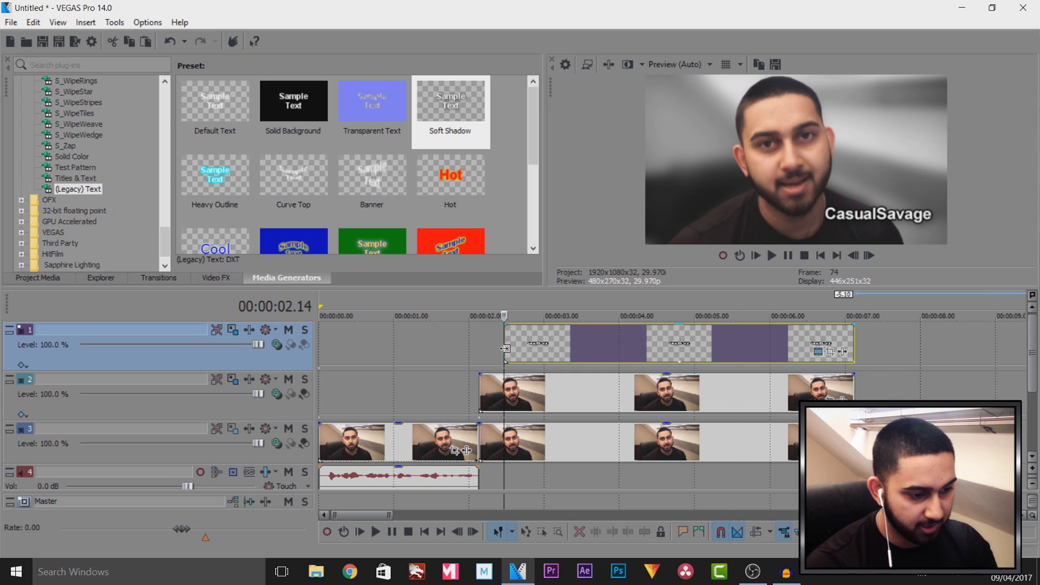
- Insert a new top video track and drop a Soft Shadow title onto it
right_click(307, 364)
click(414, 174)
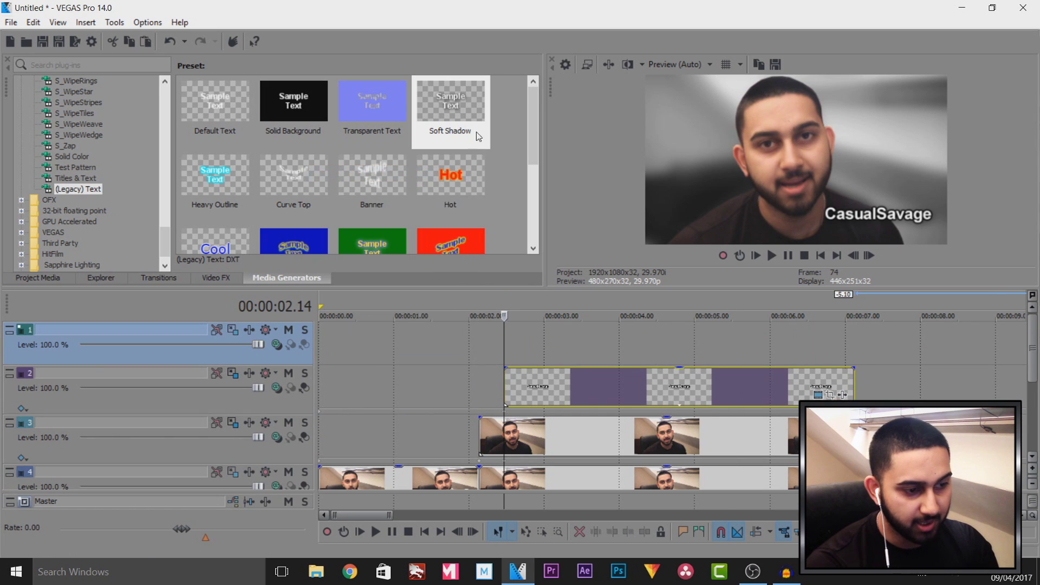
click(458, 111)
drag(459, 111, 537, 347)
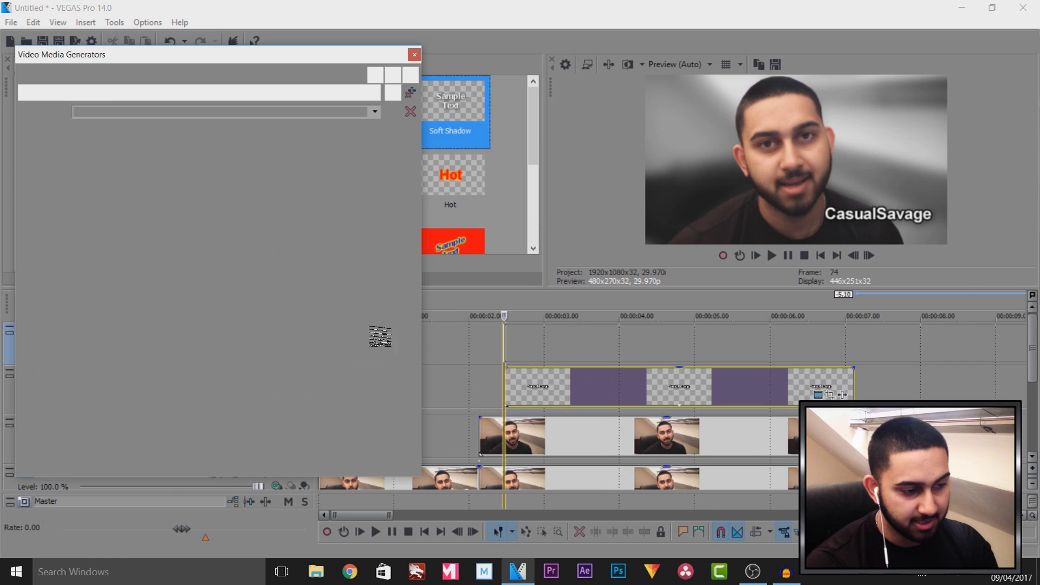
- Replace the placeholder with '49,000 subscribers' at font size 25
key(ctrl+a)
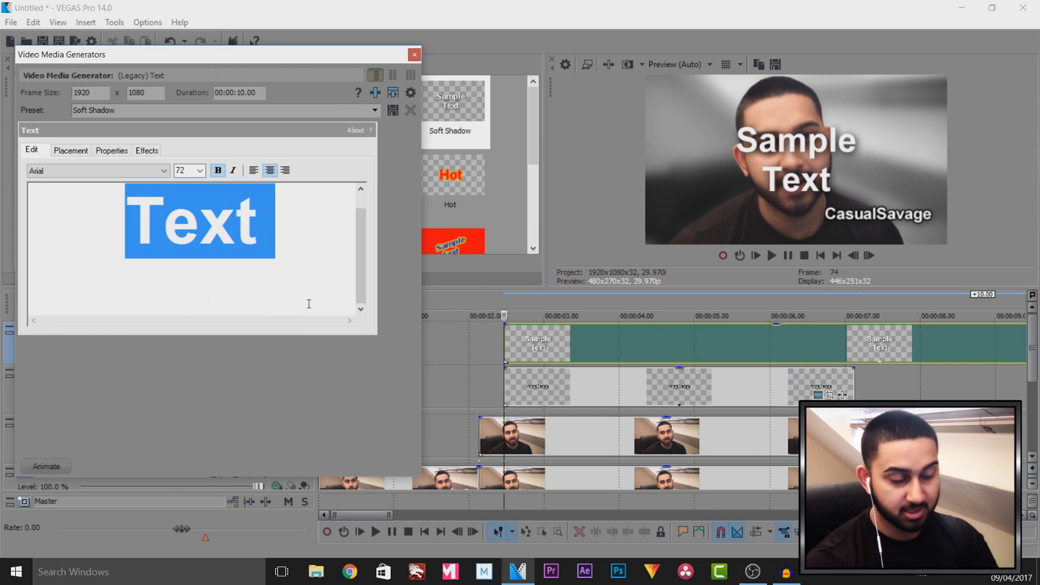
text(49)
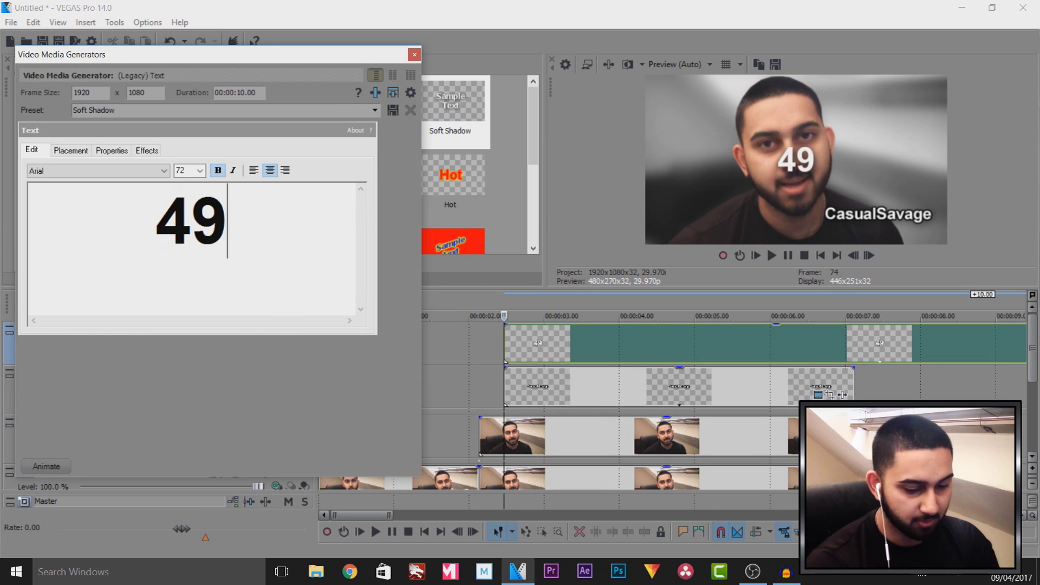
text(,000 subsc)
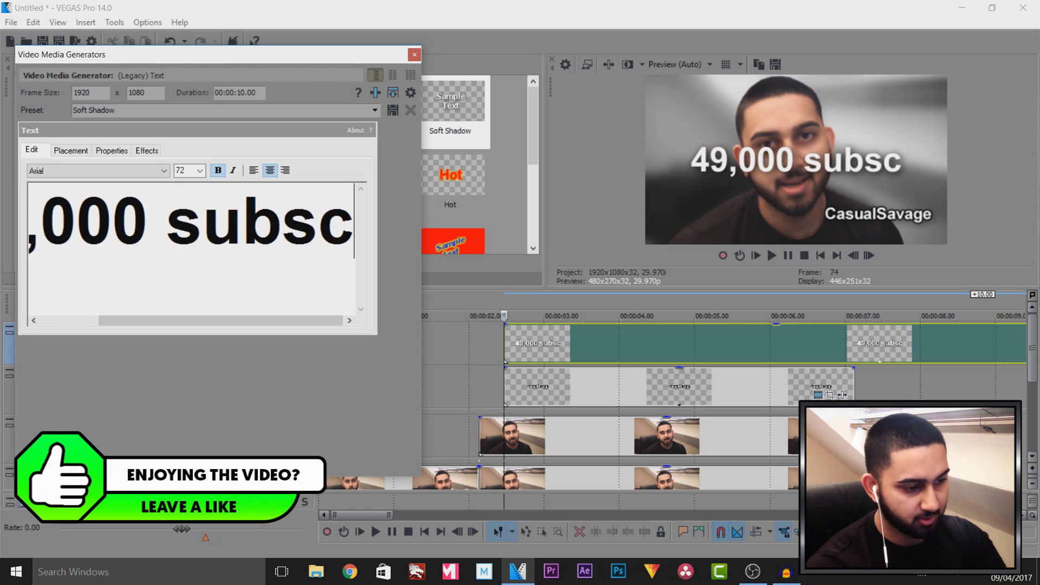
text(ribers)
key(ctrl+a)
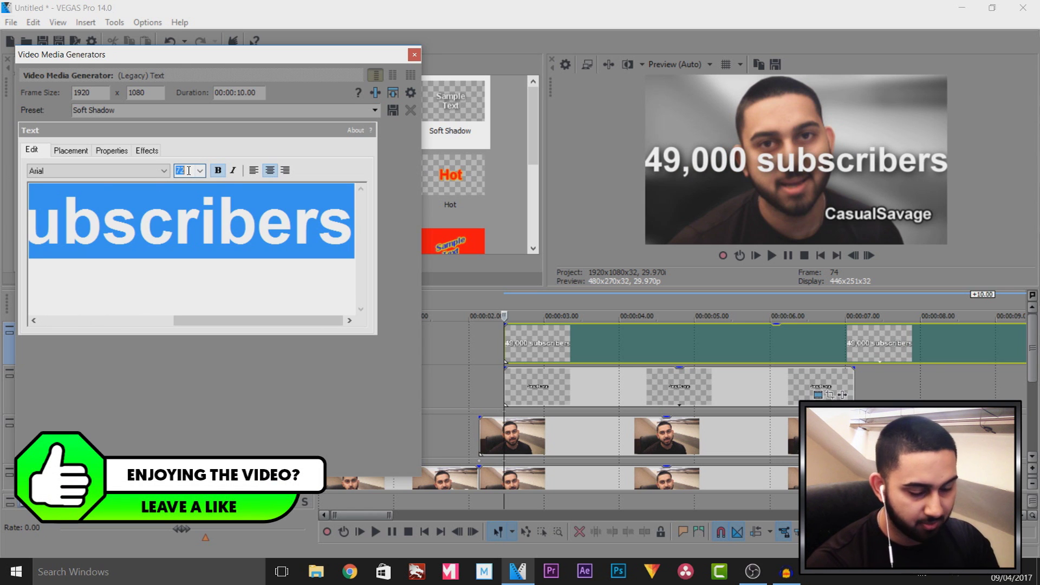
text(25)
key(Return)
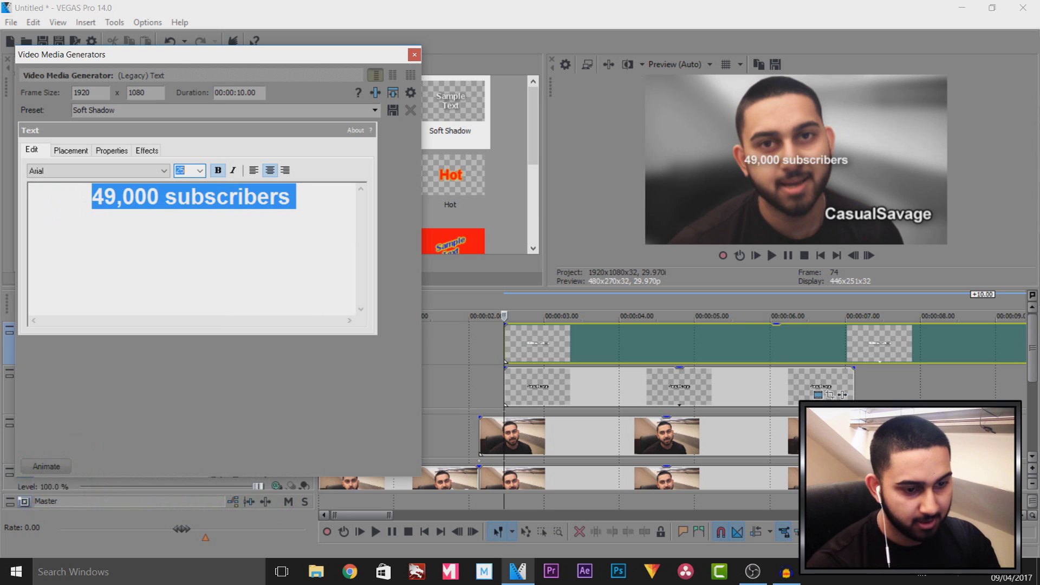
- Give the text a black 0.090 outline and a cyan fill colour
click(147, 151)
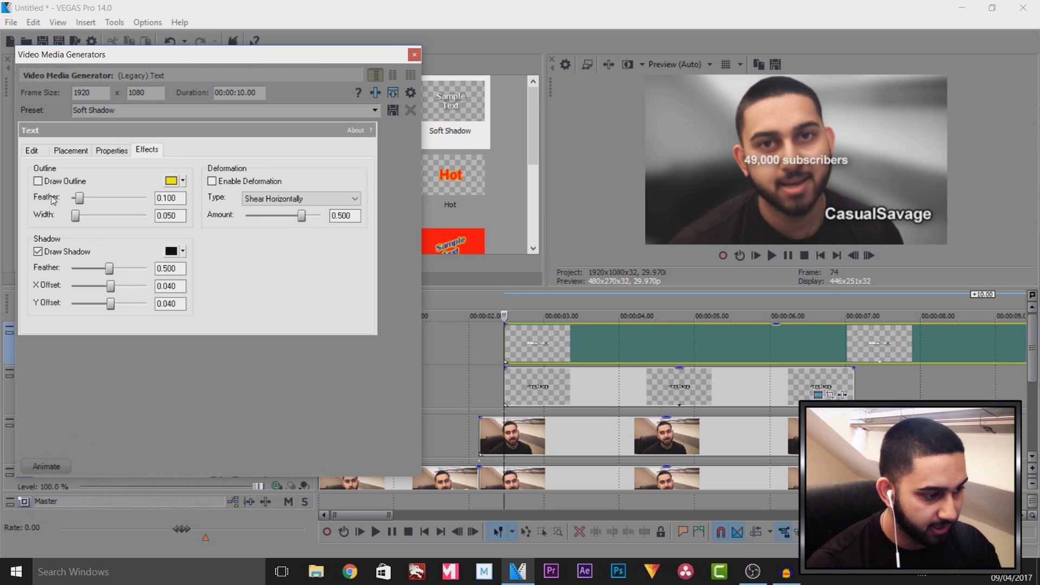
click(38, 182)
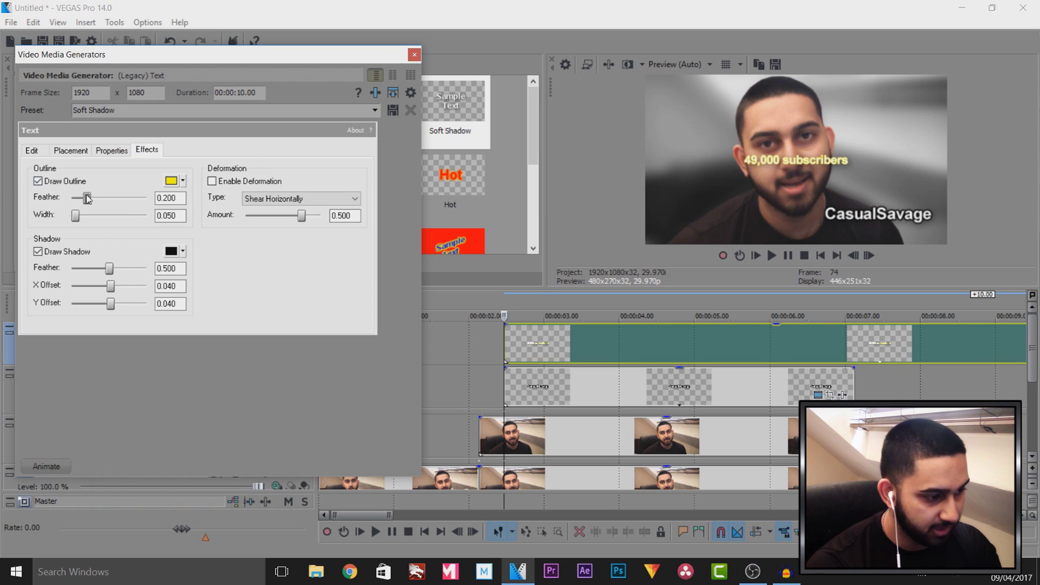
drag(78, 218, 82, 219)
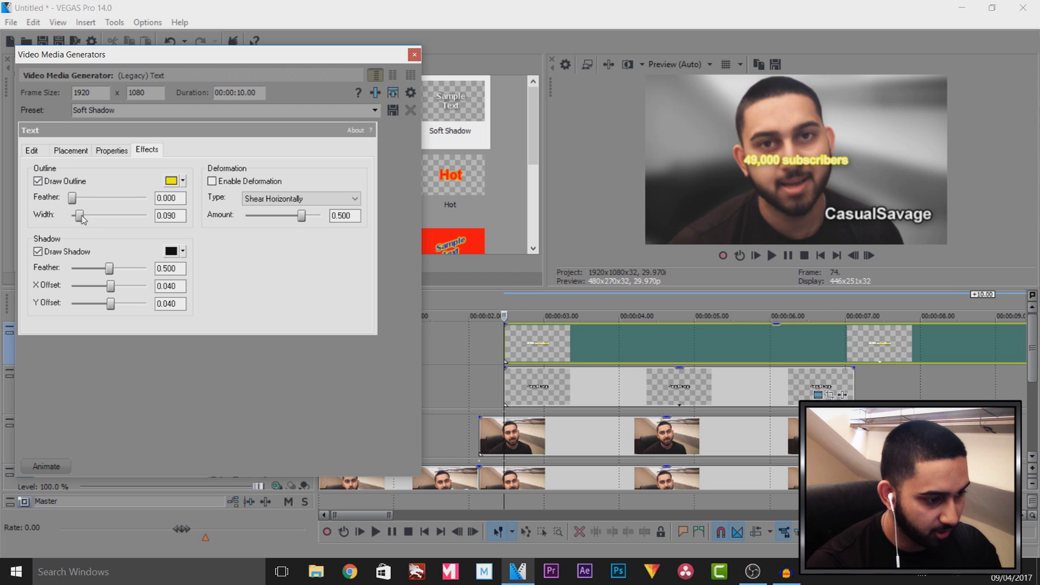
click(172, 181)
click(198, 247)
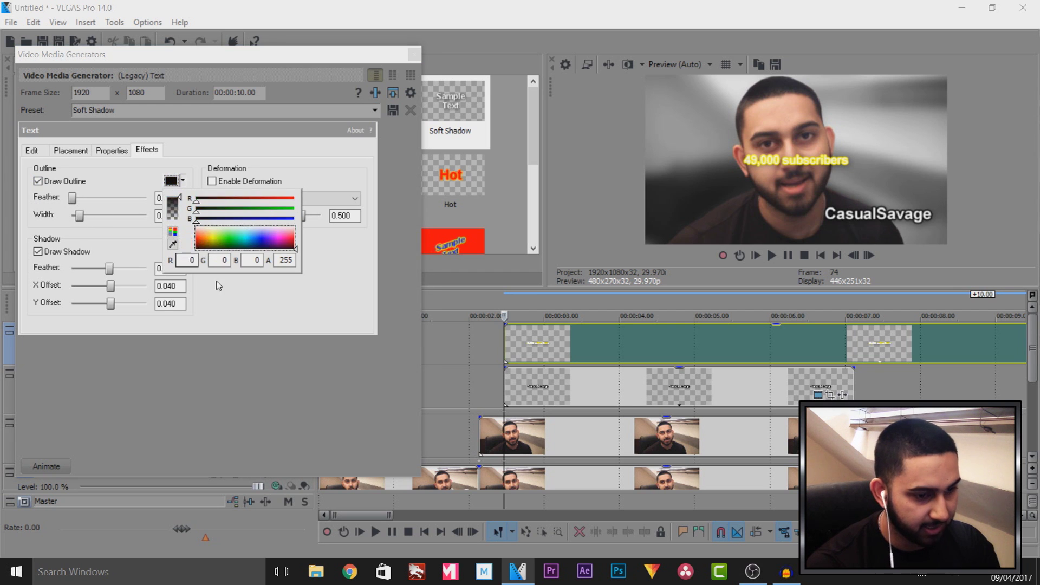
click(112, 151)
click(125, 225)
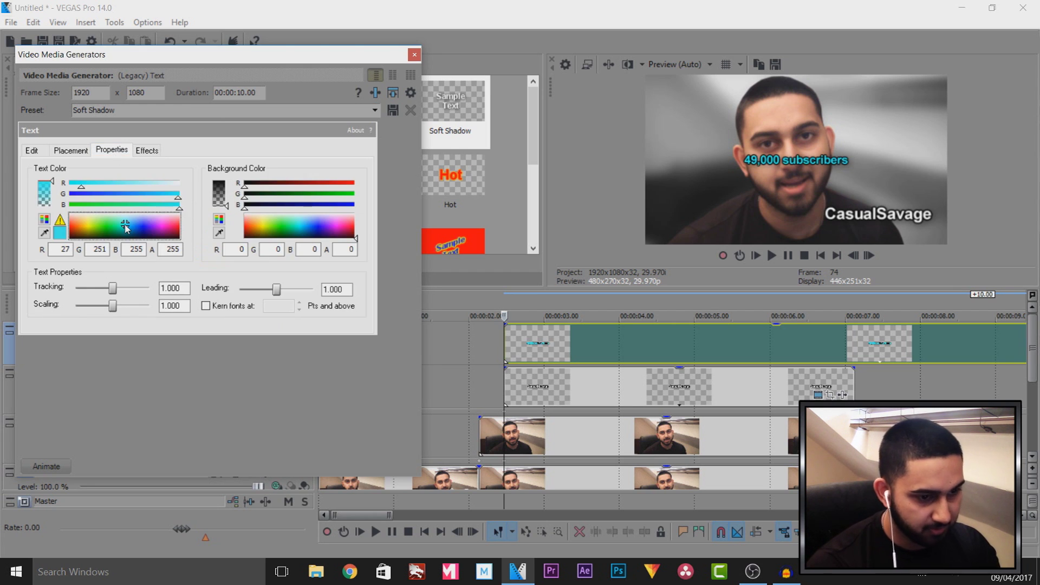
- Position the subscribers line under CasualSavage in the lower-right with Track Motion
click(414, 56)
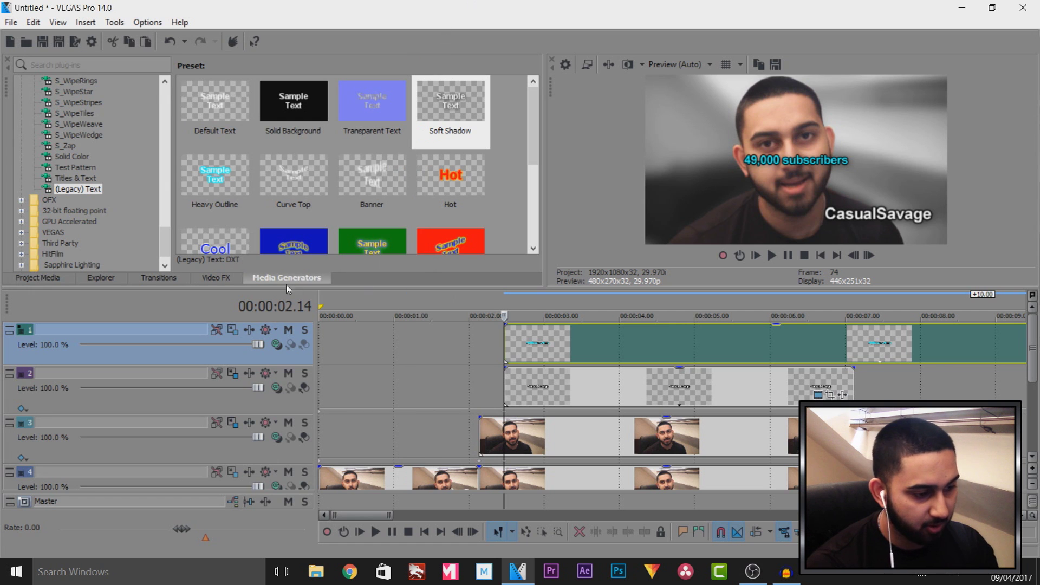
click(230, 331)
drag(344, 144, 380, 174)
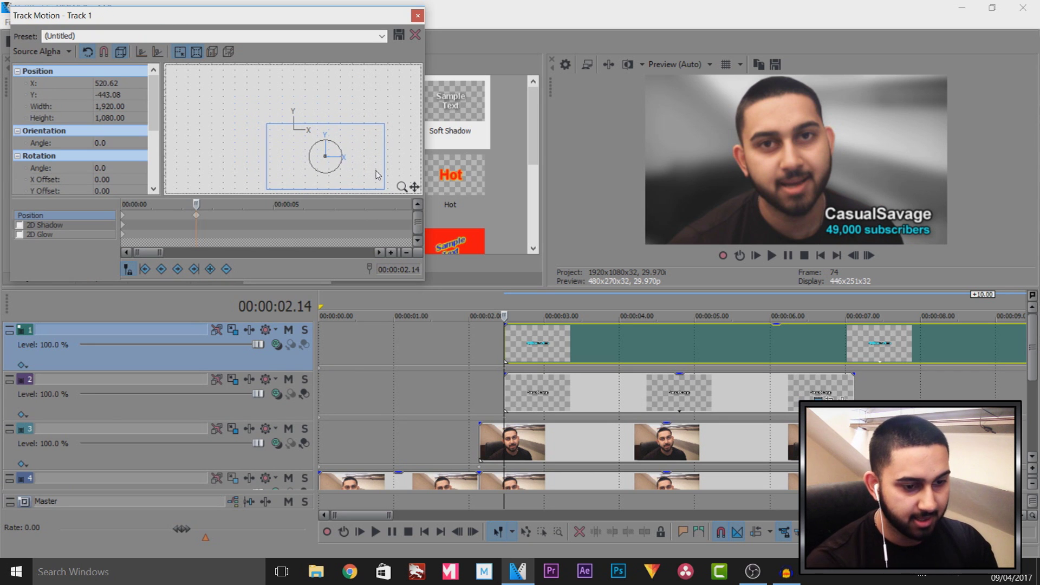
click(417, 17)
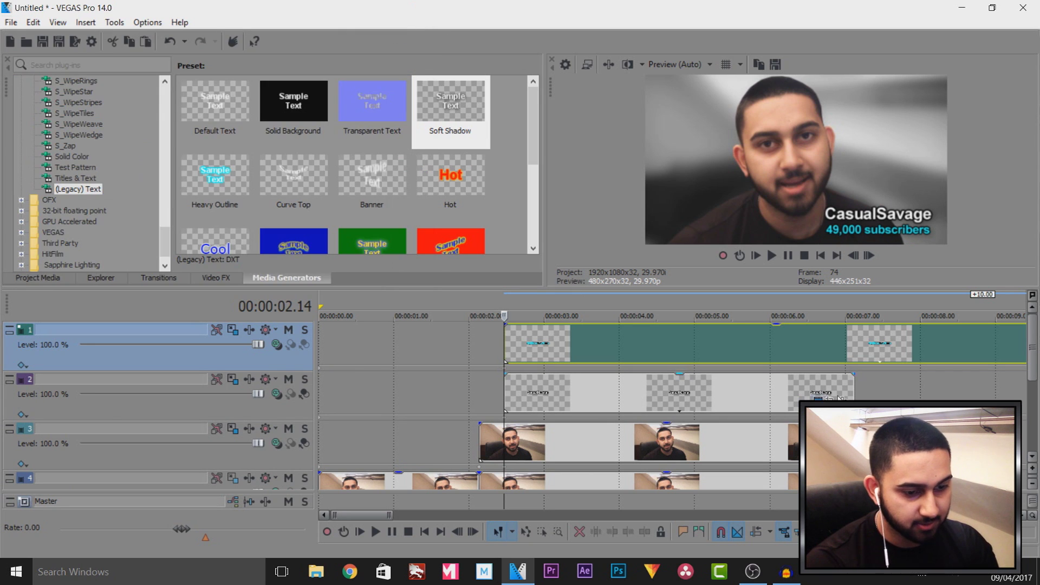
- Split the subscribers title where the clips end and delete the excess
click(858, 354)
key(s)
key(Delete)
scroll(494, 399, up, 1)
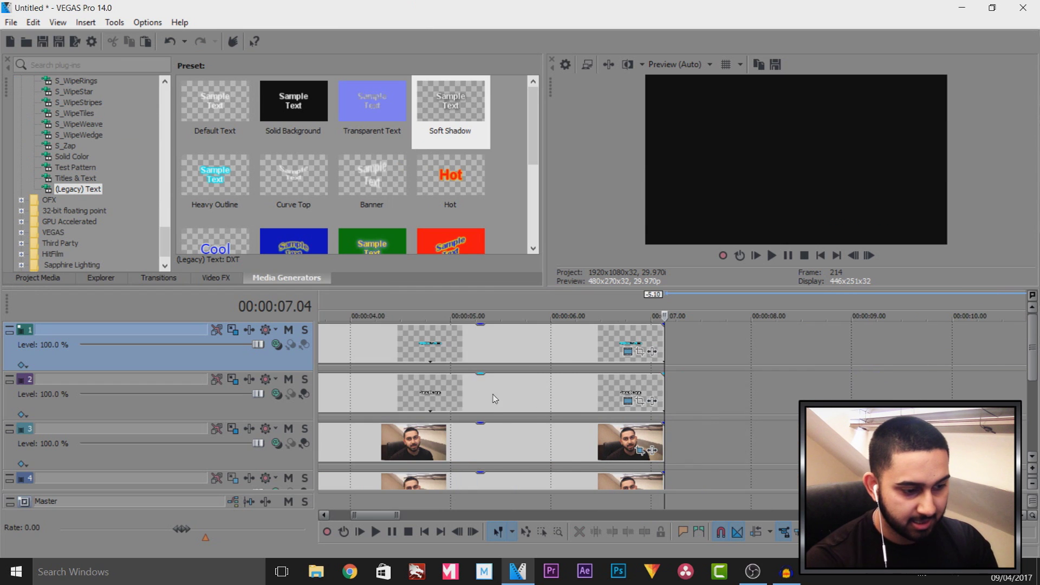
click(494, 399)
click(523, 402)
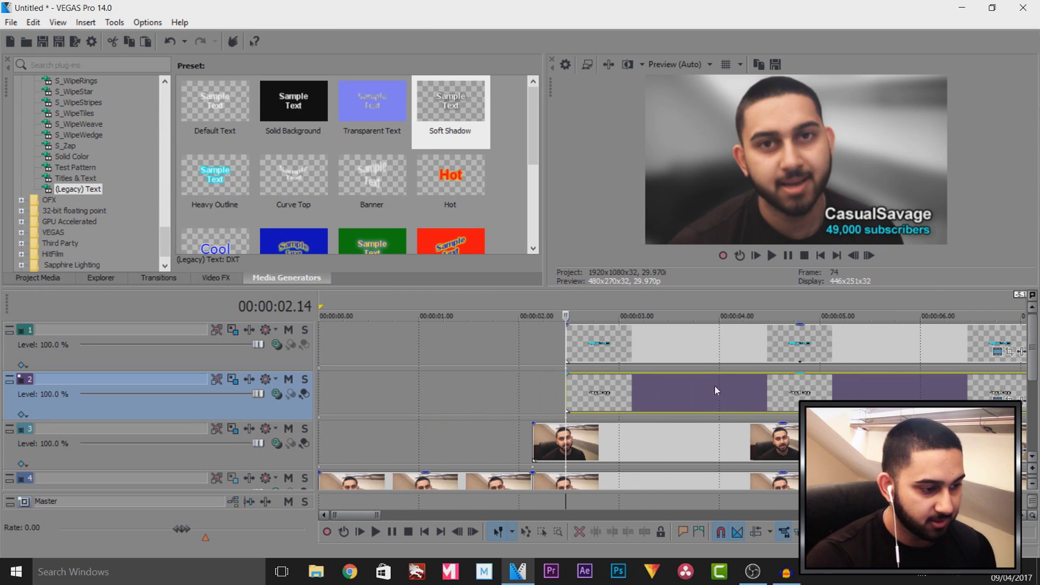
- Apply the Slide In, Right-Left transition to the start of both title events
click(170, 282)
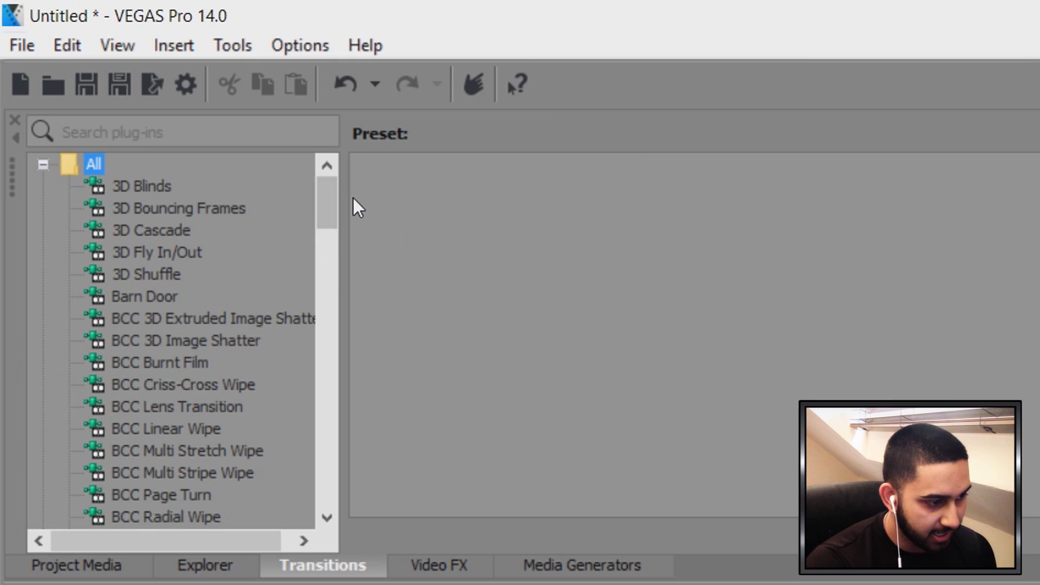
scroll(163, 117, down, 3)
drag(331, 239, 320, 462)
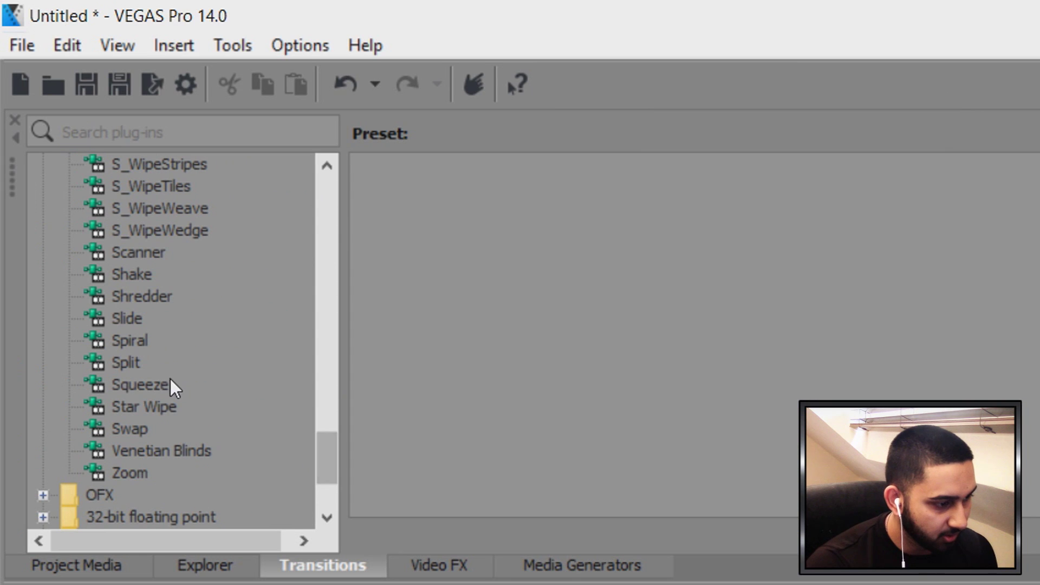
click(123, 323)
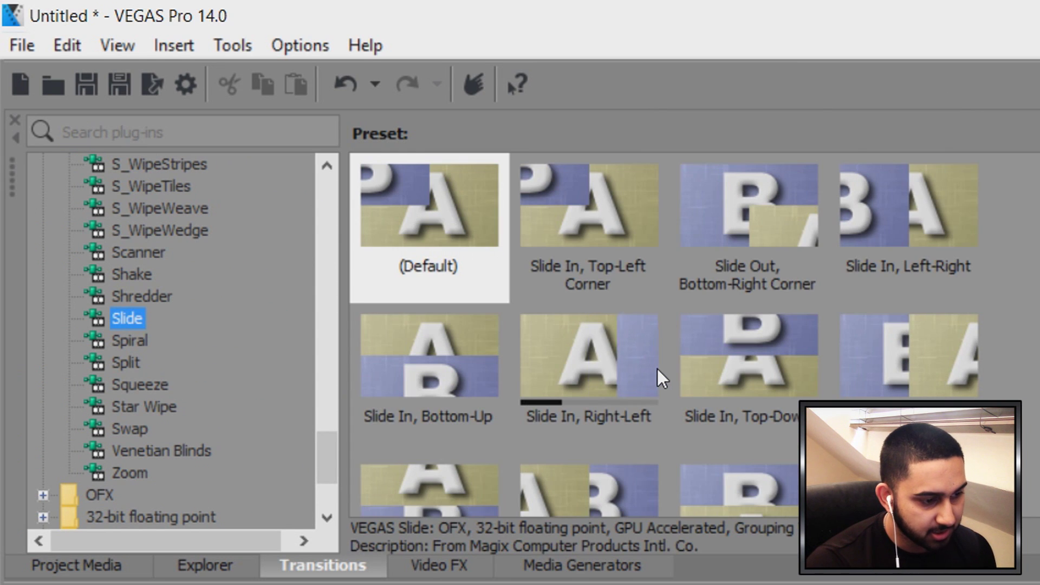
click(579, 355)
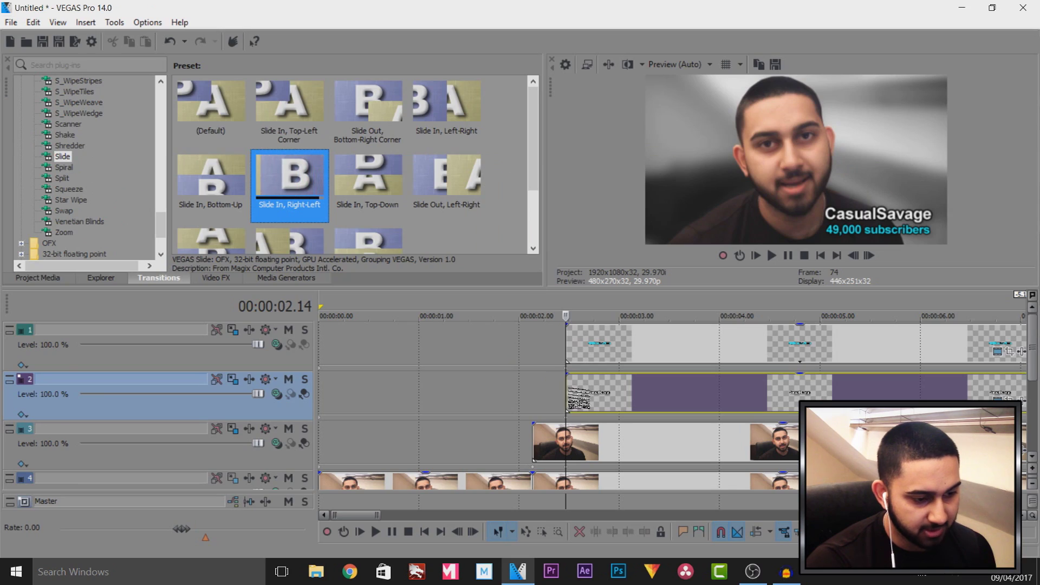
drag(289, 185, 574, 391)
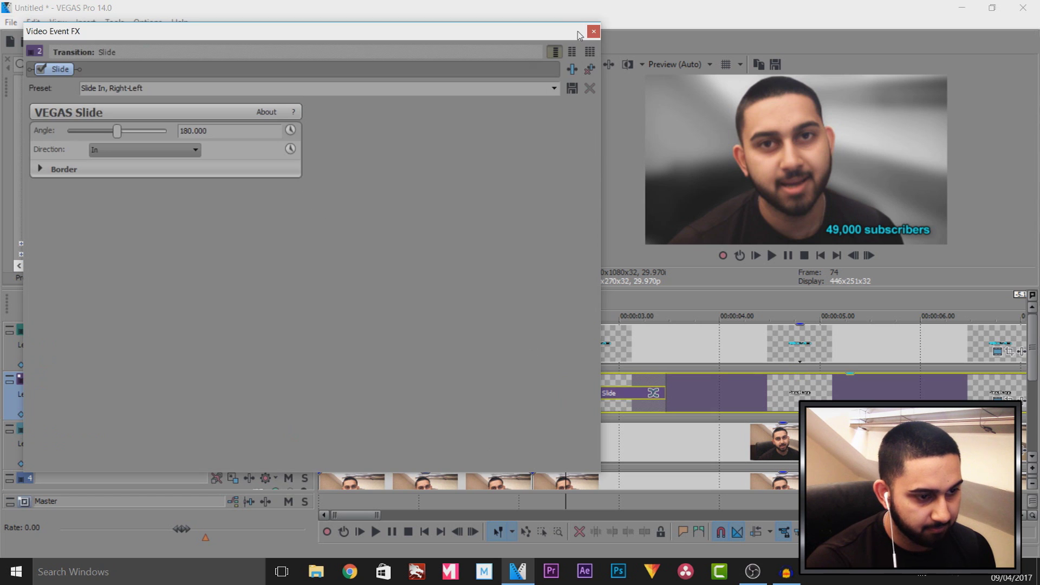
click(594, 32)
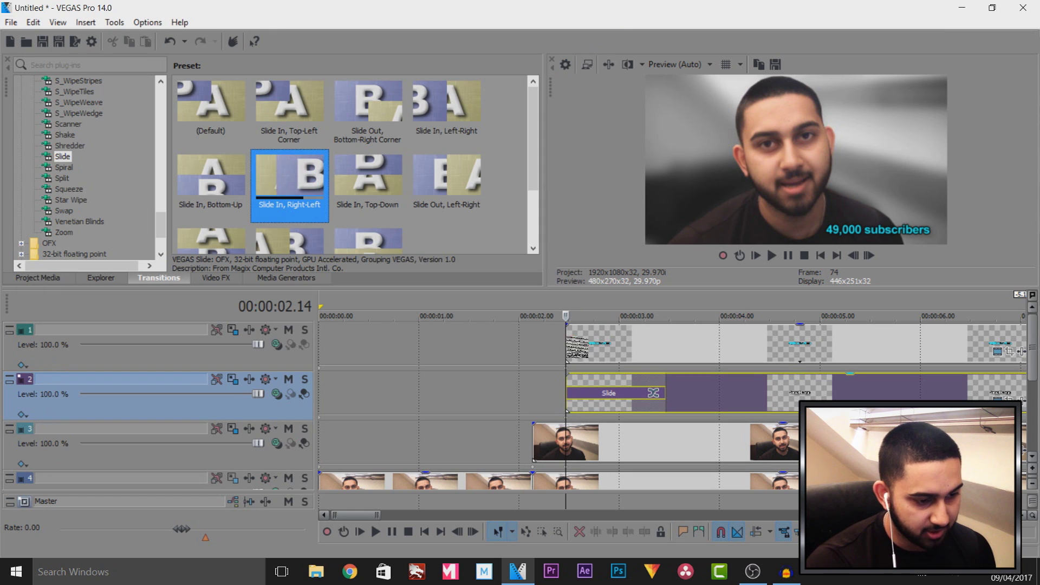
drag(569, 340, 570, 342)
click(596, 33)
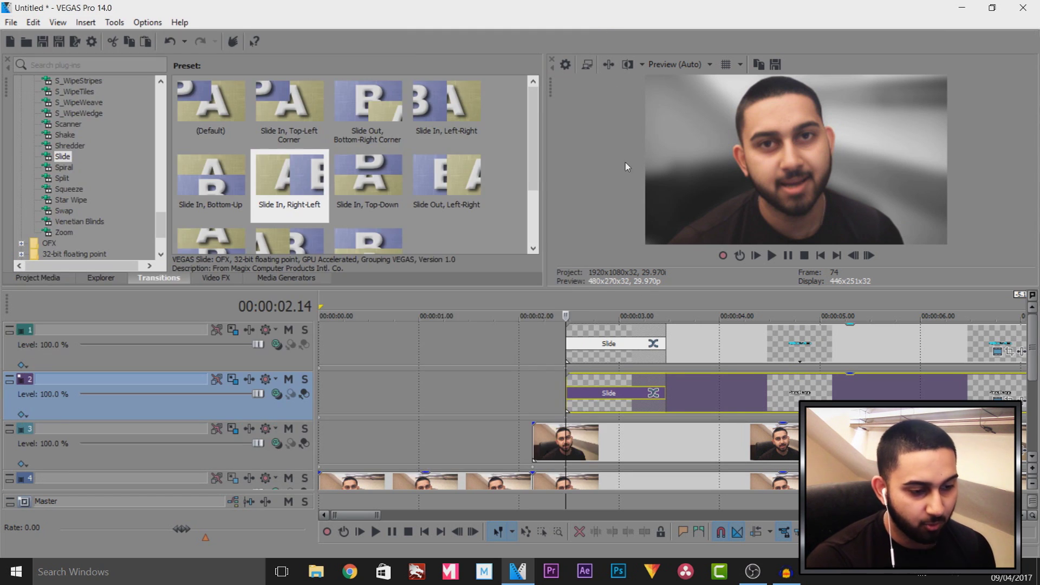
scroll(682, 396, up, 4)
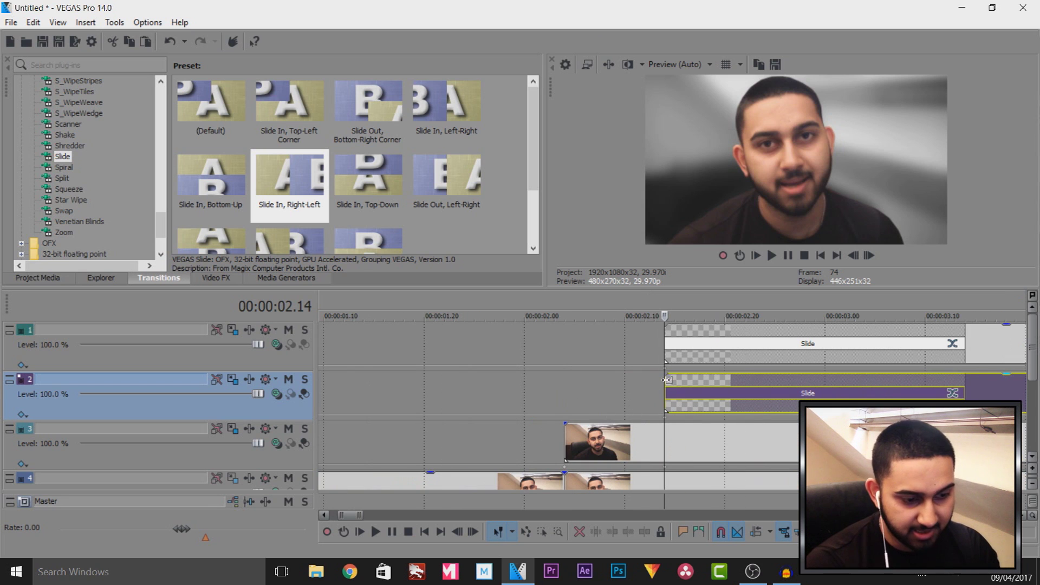
- Check where the slide begins near 2.06 s and shift both title clips slightly earlier
click(576, 401)
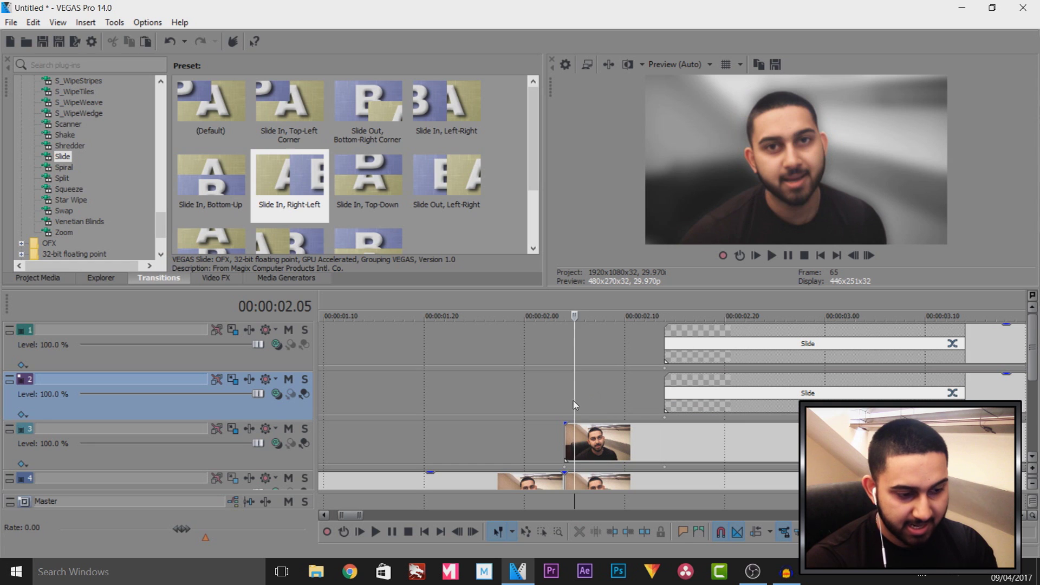
click(585, 401)
drag(586, 401, 604, 401)
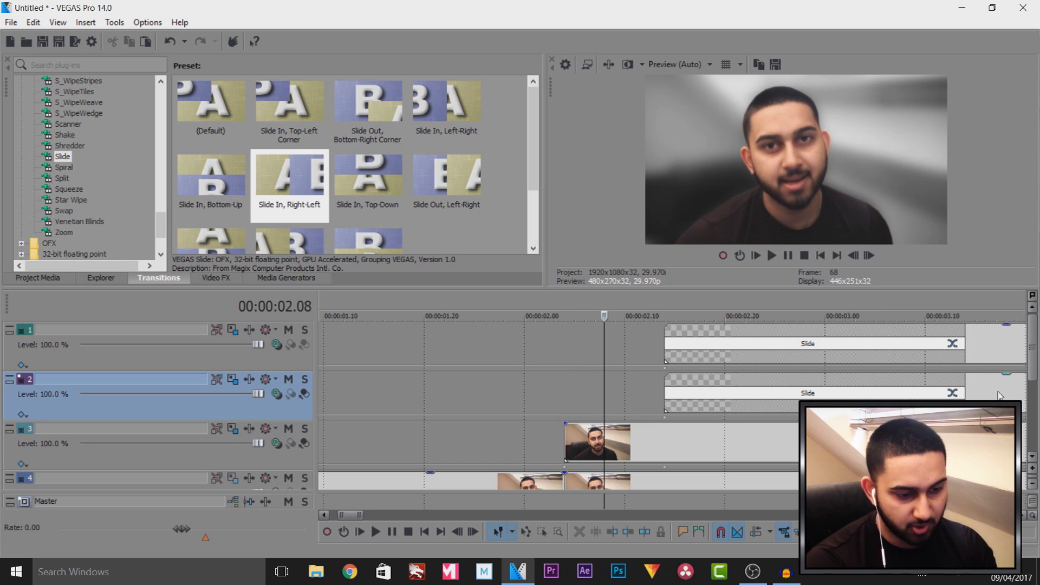
drag(1000, 396, 939, 396)
drag(997, 358, 937, 357)
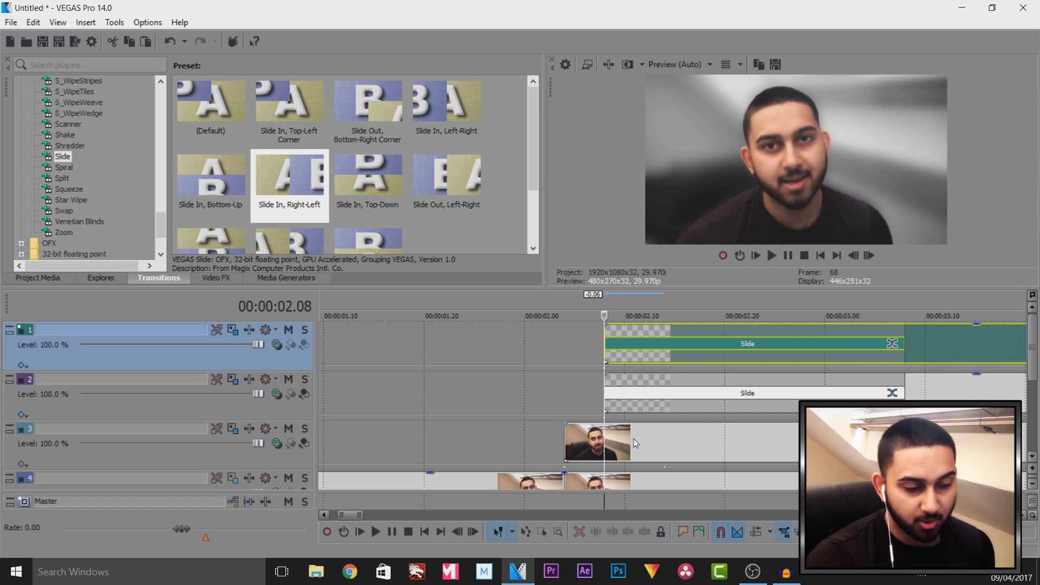
- Delay the subscribers clip so it starts after CasualSavage, and shorten its end
click(943, 382)
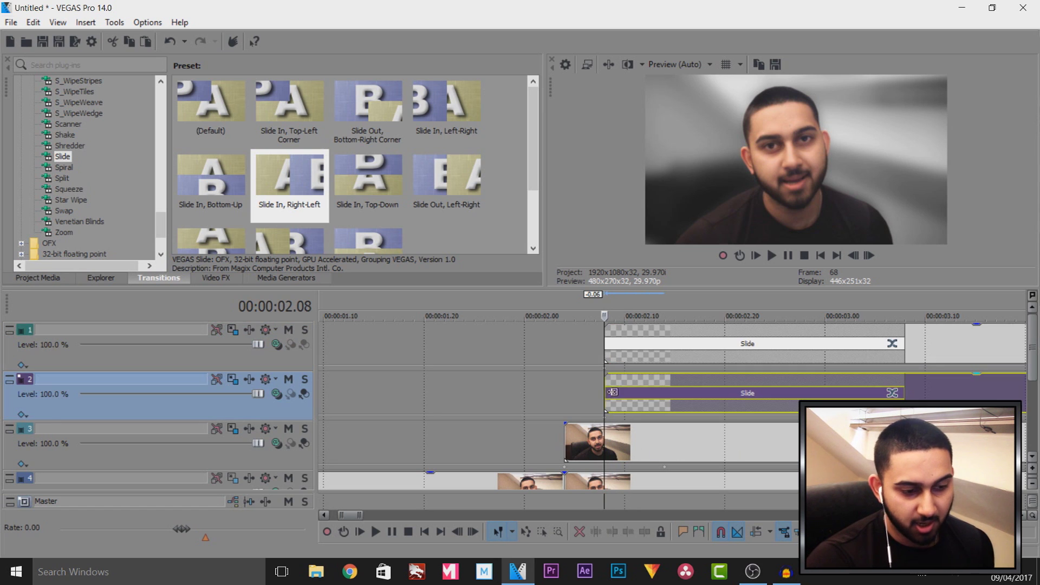
click(948, 365)
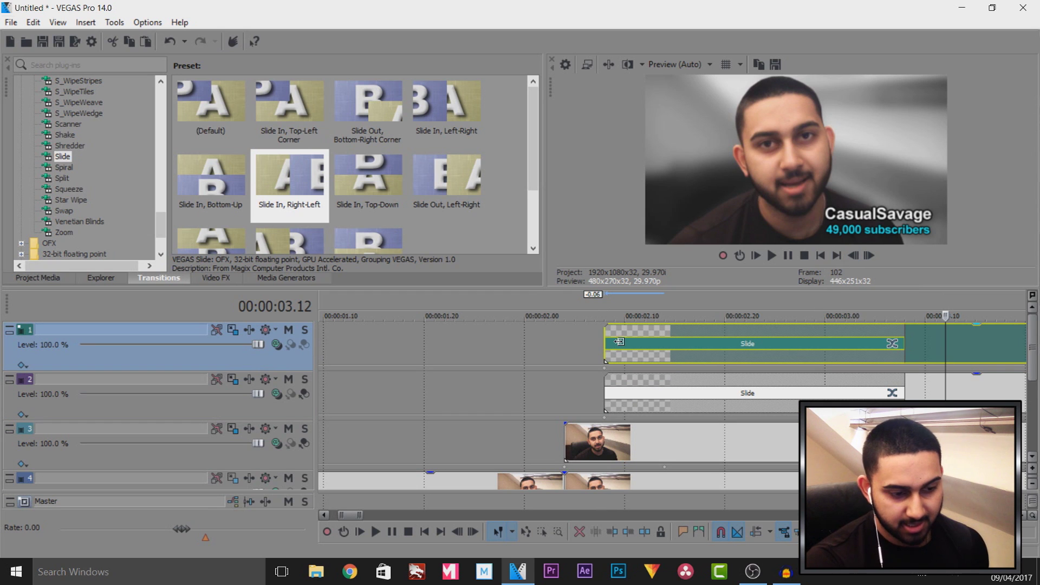
drag(918, 342, 836, 374)
scroll(835, 374, down, 5)
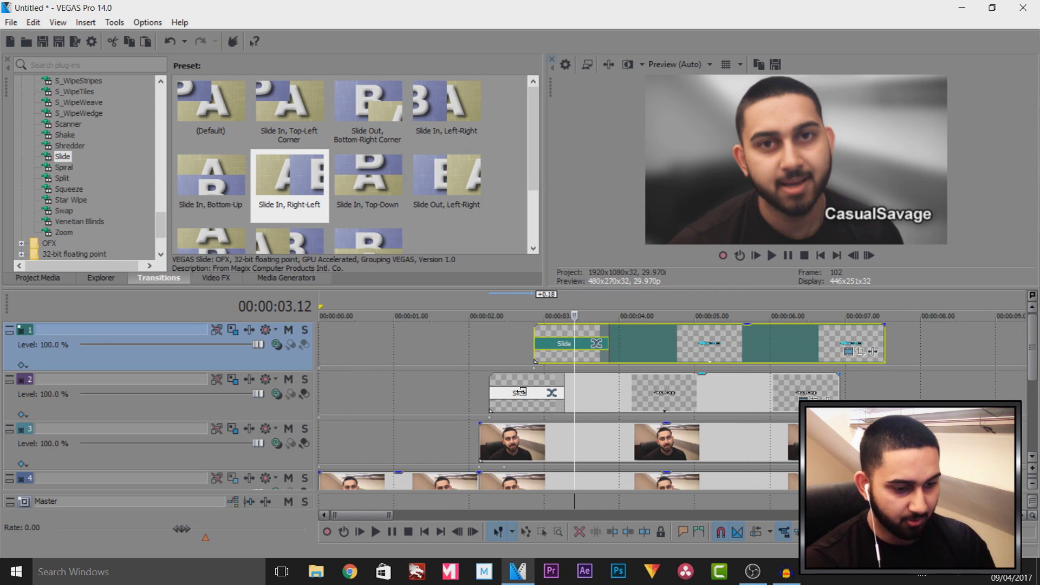
drag(884, 343, 855, 341)
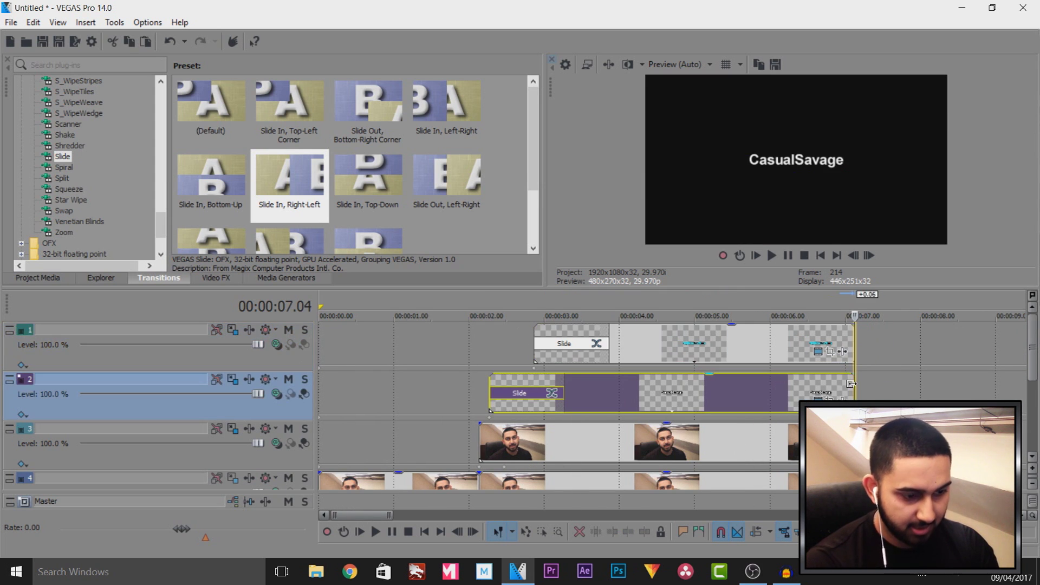
scroll(852, 384, down, 5)
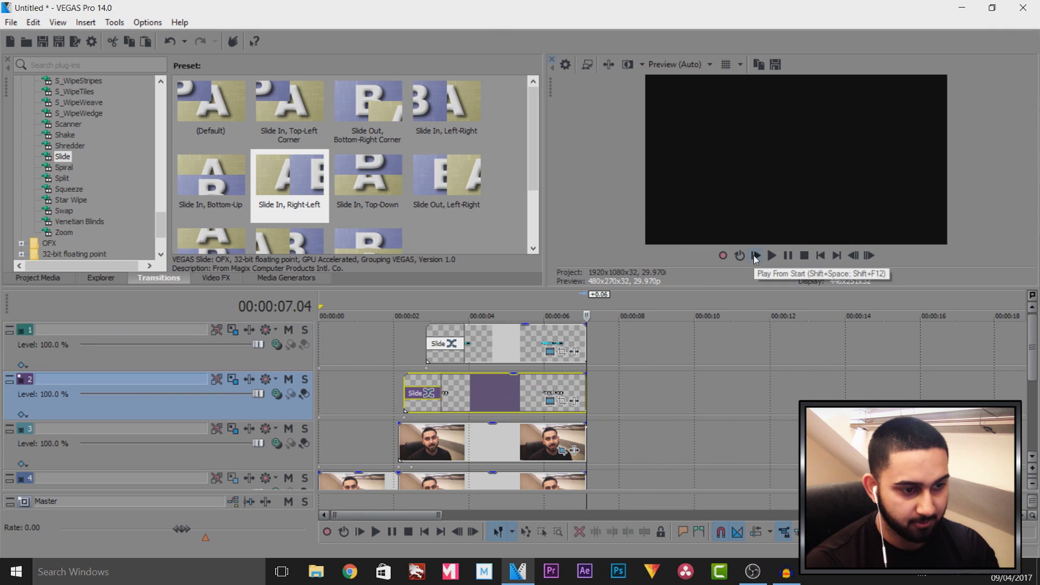
- Play the intro and pause where the text should end
click(756, 256)
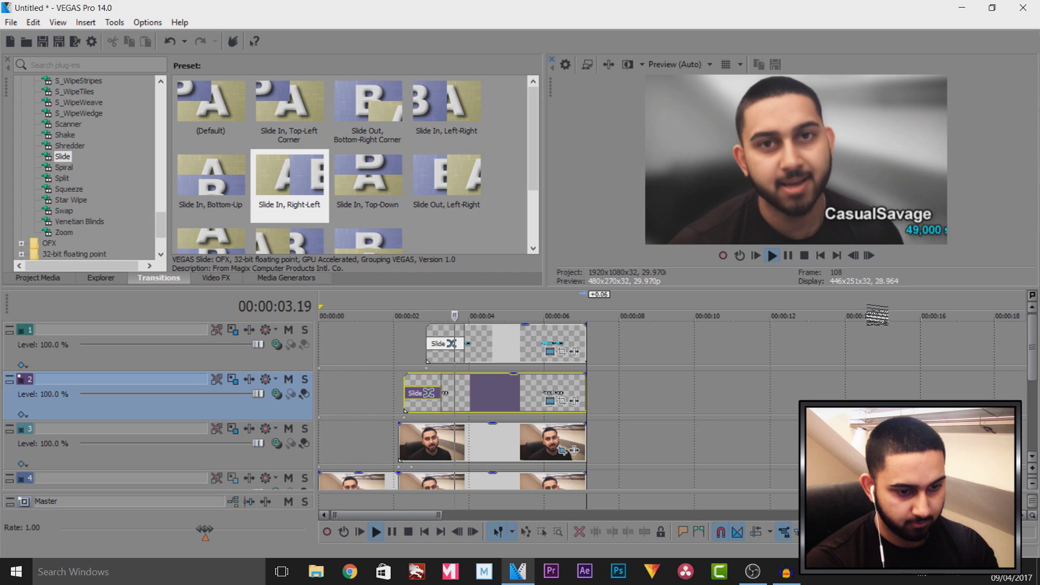
click(789, 257)
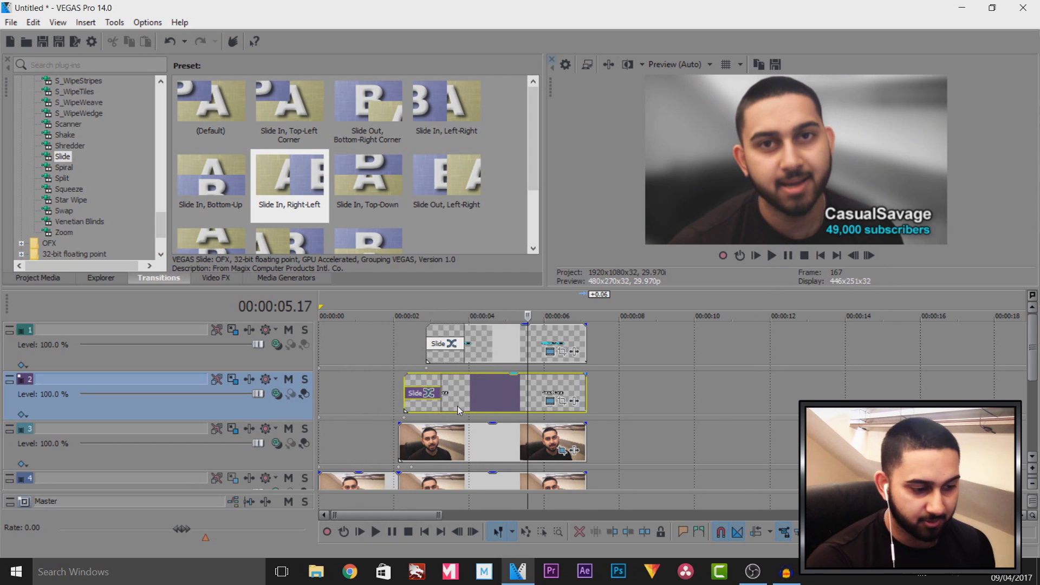
click(387, 392)
click(772, 256)
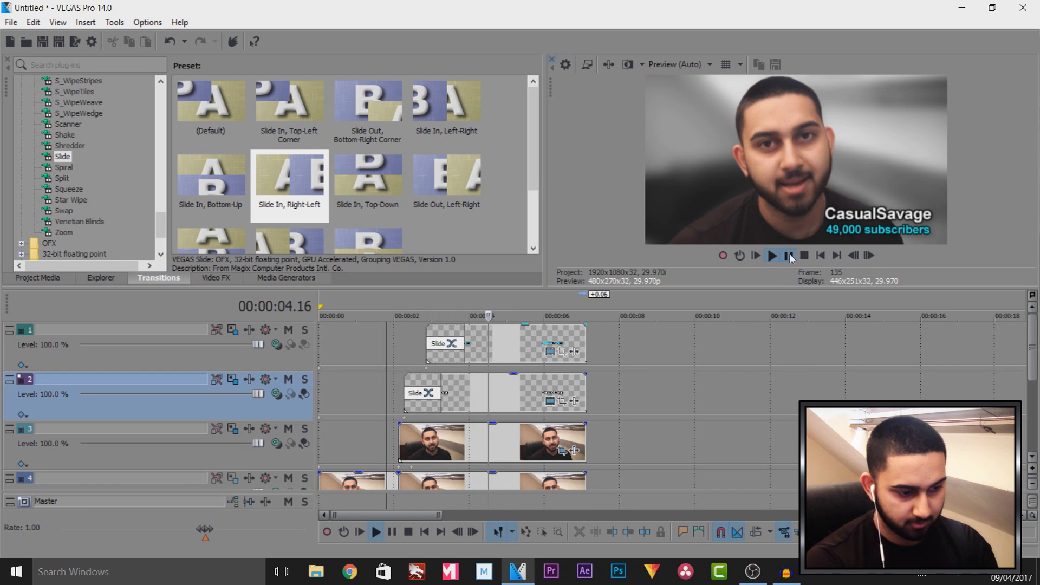
click(789, 257)
- Trim both the CasualSavage and subscribers clips to end at the edit point
click(588, 388)
drag(587, 388, 503, 388)
drag(588, 349, 503, 348)
scroll(587, 395, down, 1)
- Move the main video clip to start at 4 seconds, right after the intro, and play it back
click(587, 396)
click(587, 442)
drag(771, 442, 590, 417)
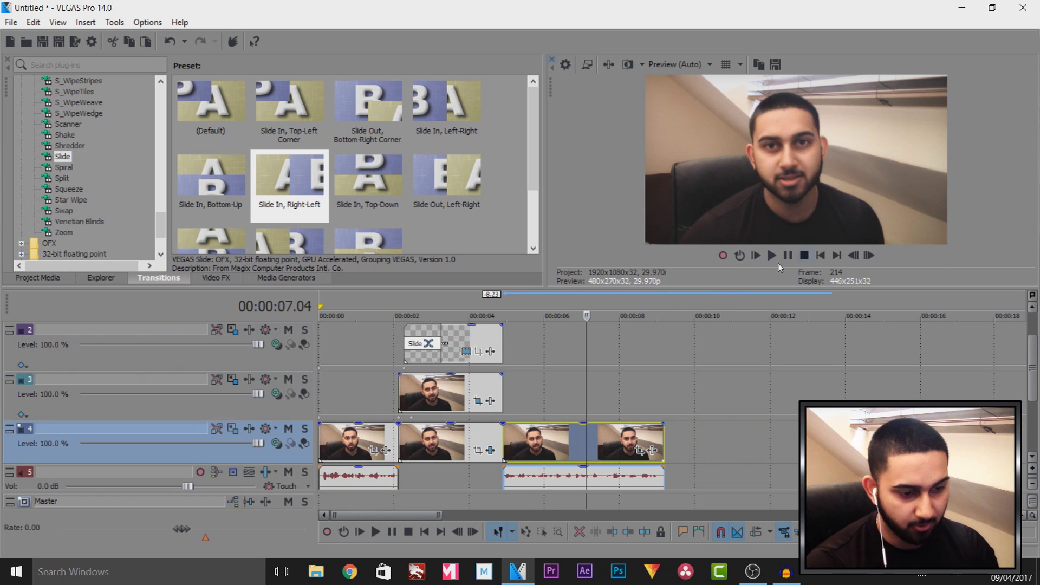
click(756, 255)
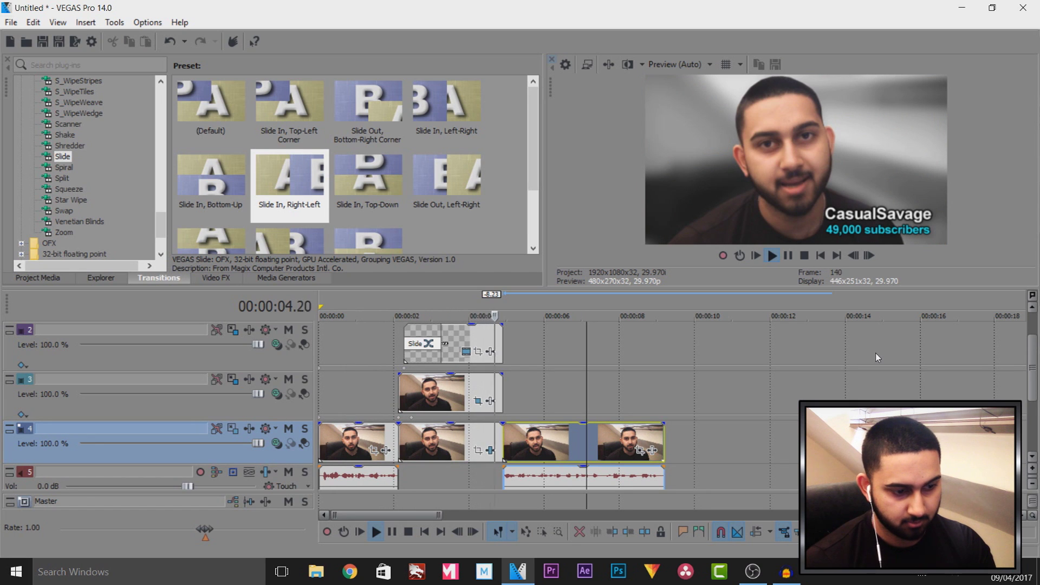
click(788, 256)
- Remove the Black and White effect from the blurred background clip
click(448, 400)
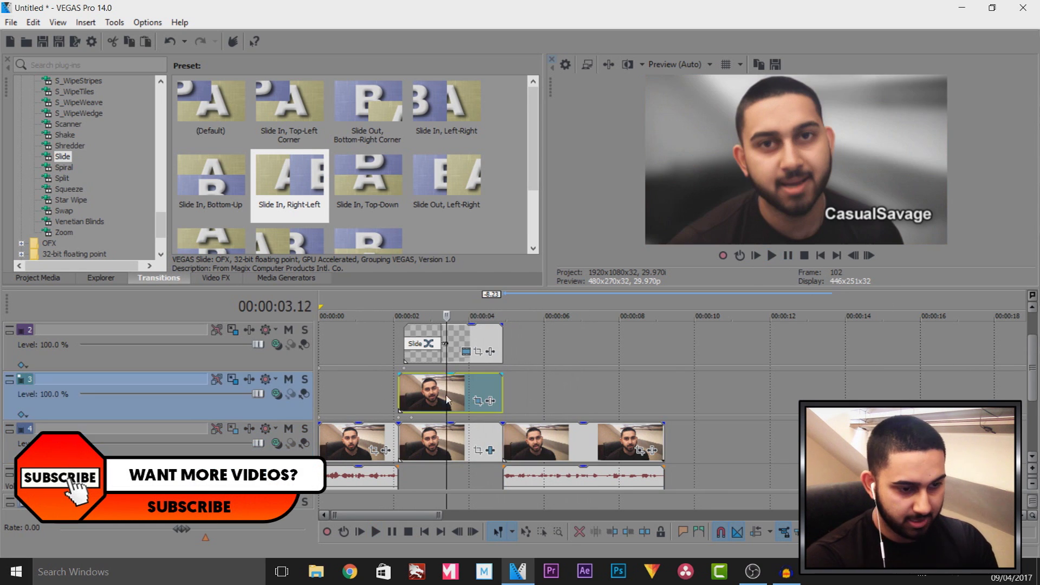
click(492, 452)
click(491, 451)
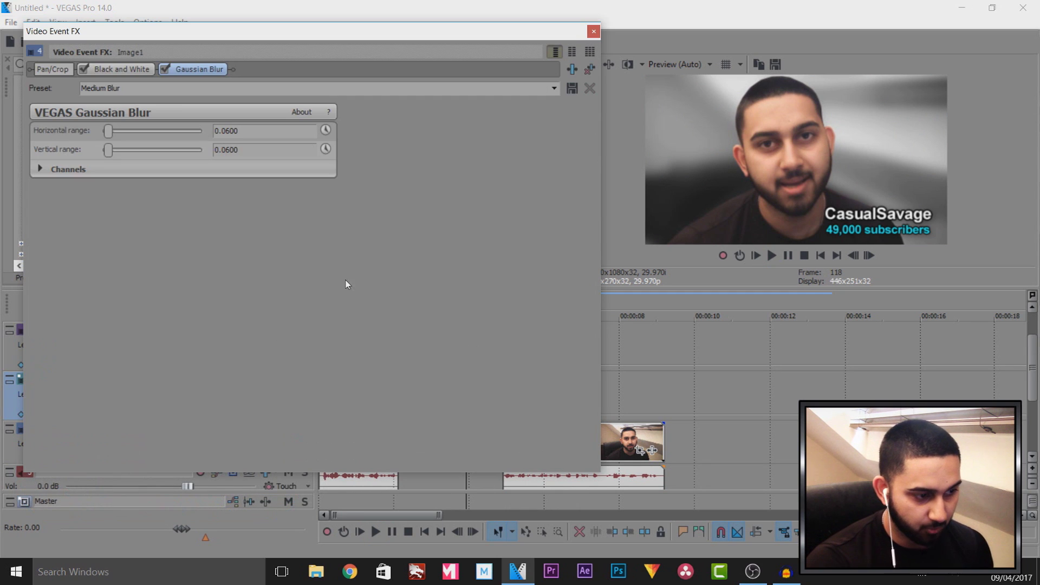
click(138, 71)
click(589, 69)
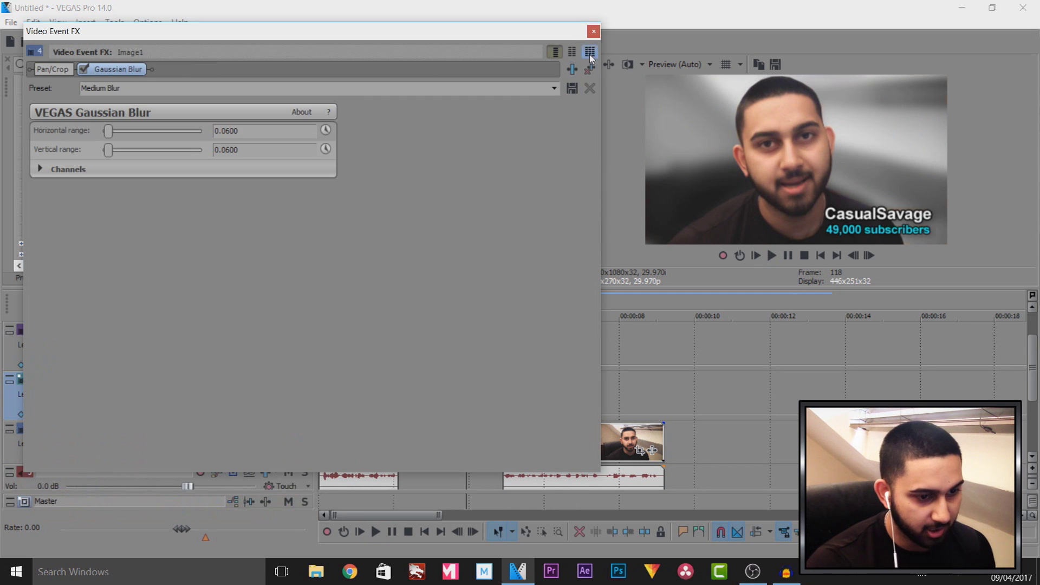
click(592, 33)
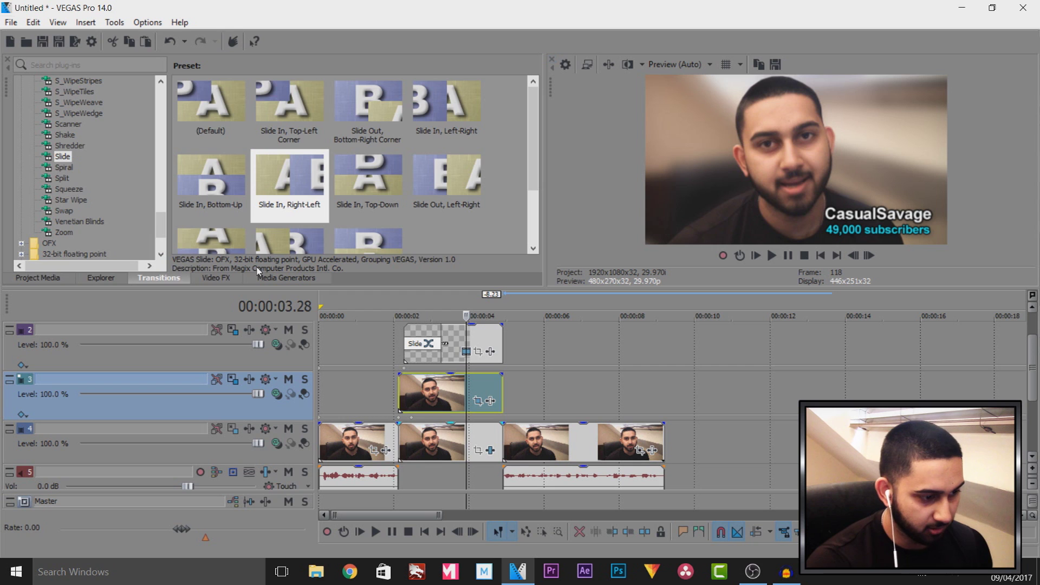
- Apply the Glow preset Blue Glow Everywhere to the background image
click(220, 282)
drag(213, 87, 214, 161)
click(63, 113)
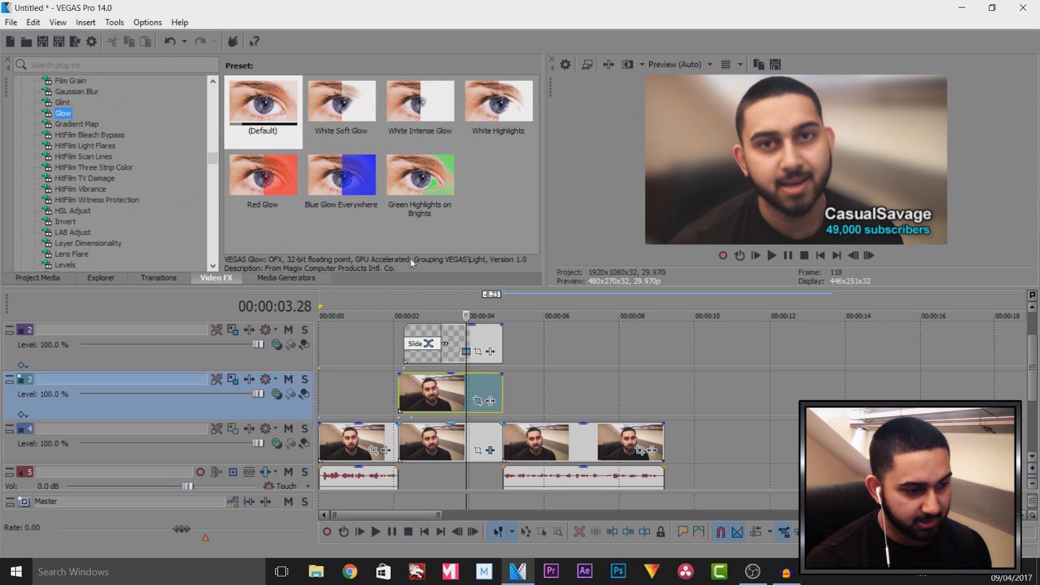
drag(350, 181, 465, 454)
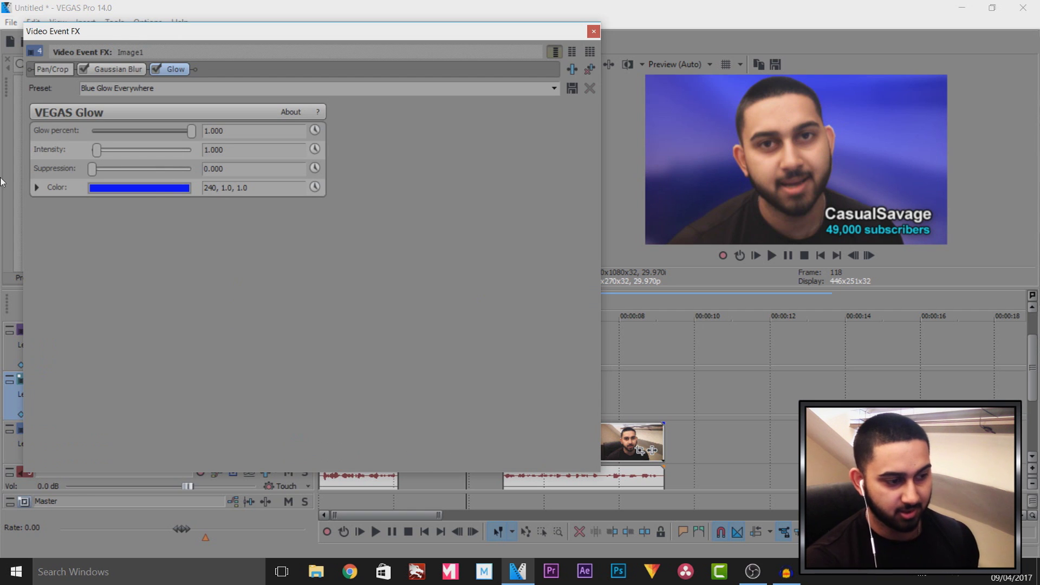
- Recolour the glow to teal-blue hue 194
click(154, 194)
click(189, 245)
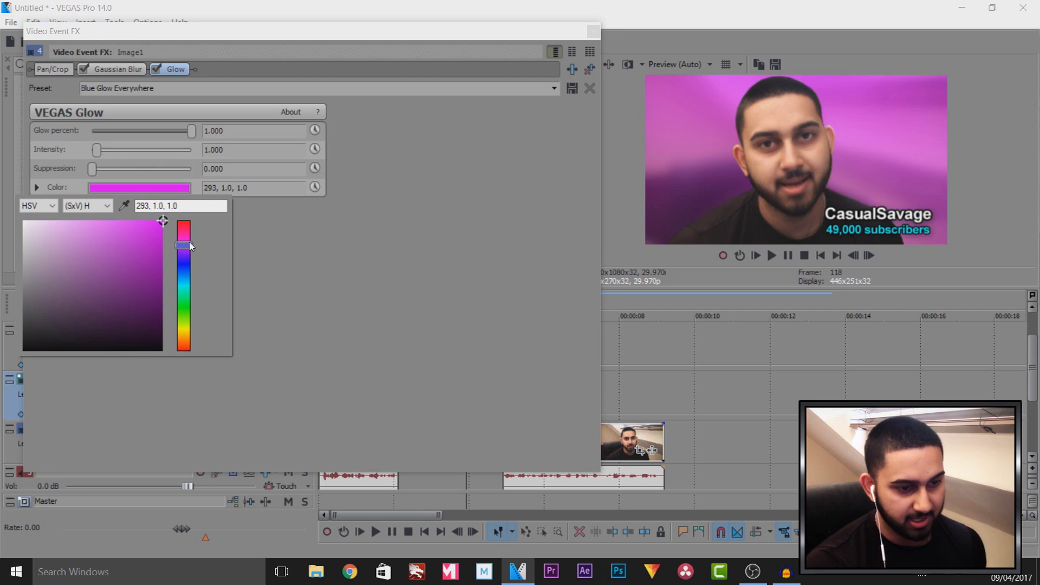
drag(187, 230, 187, 274)
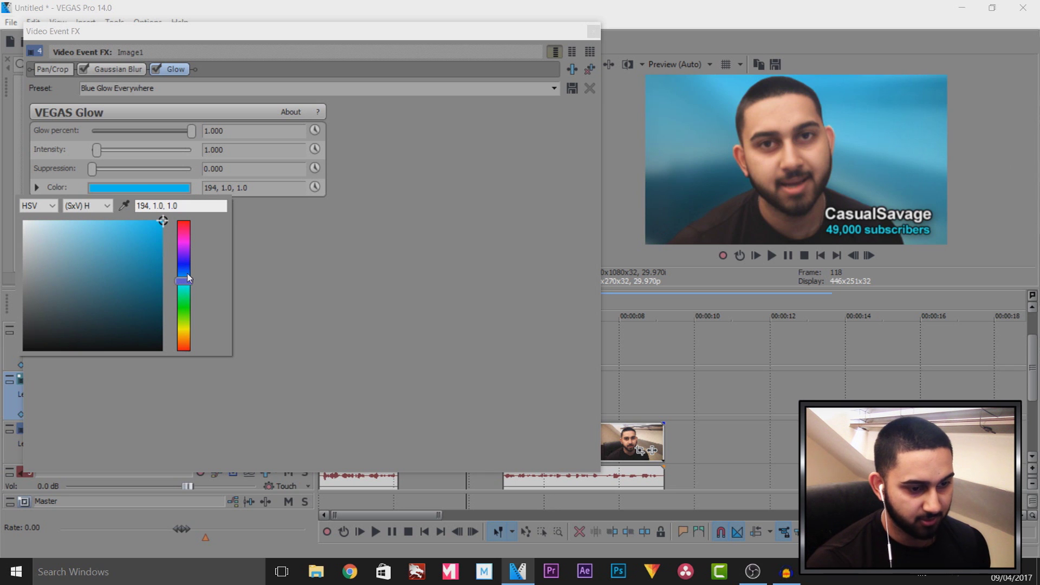
click(594, 31)
click(321, 408)
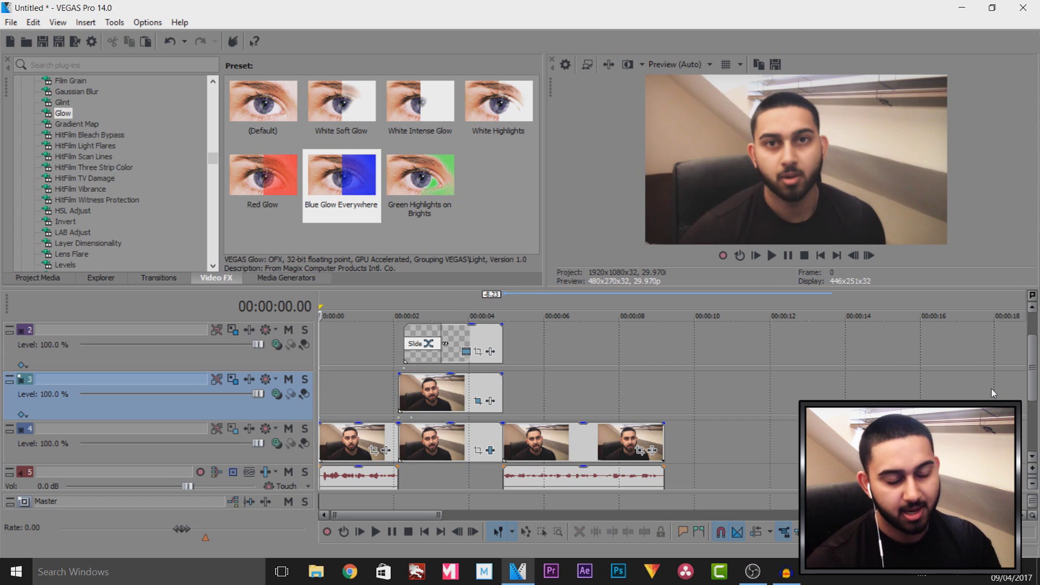
key(space)
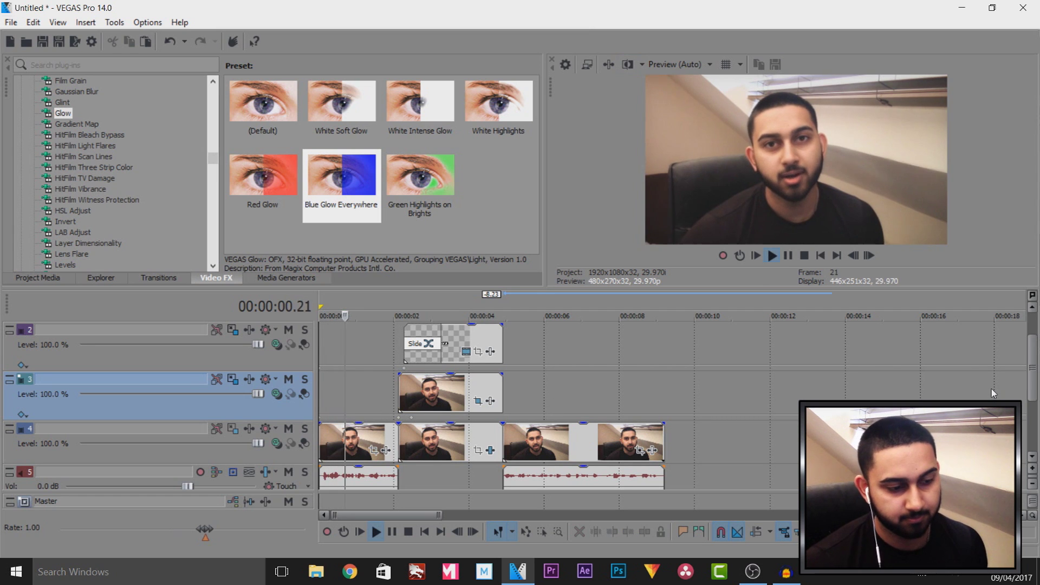